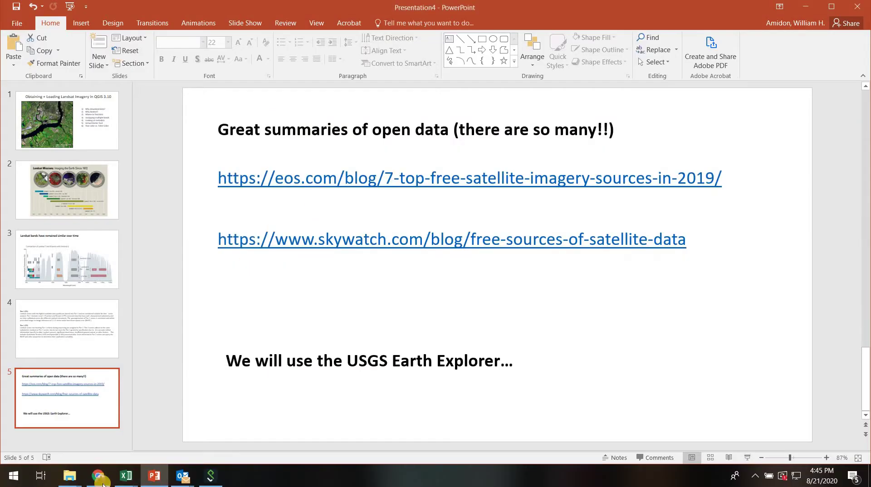
Bring up the EarthExplorer map and pan it north-east until Vermont is centred
click(103, 483)
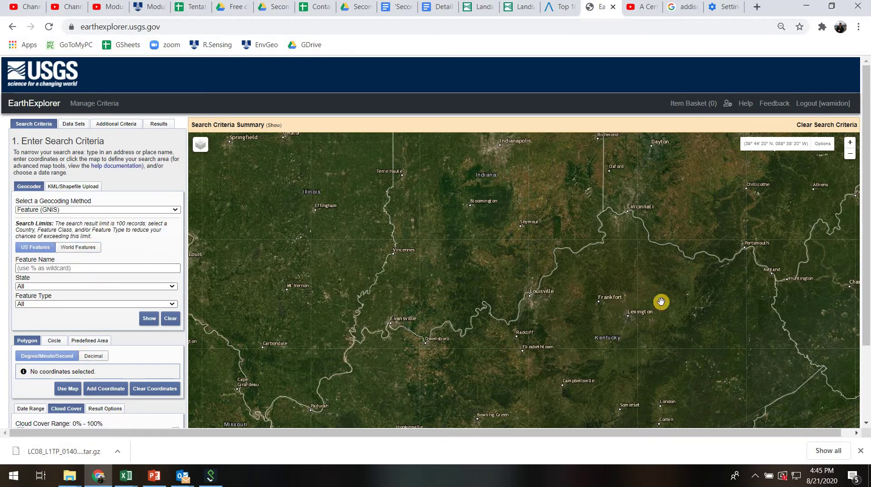
drag(565, 284, 156, 261)
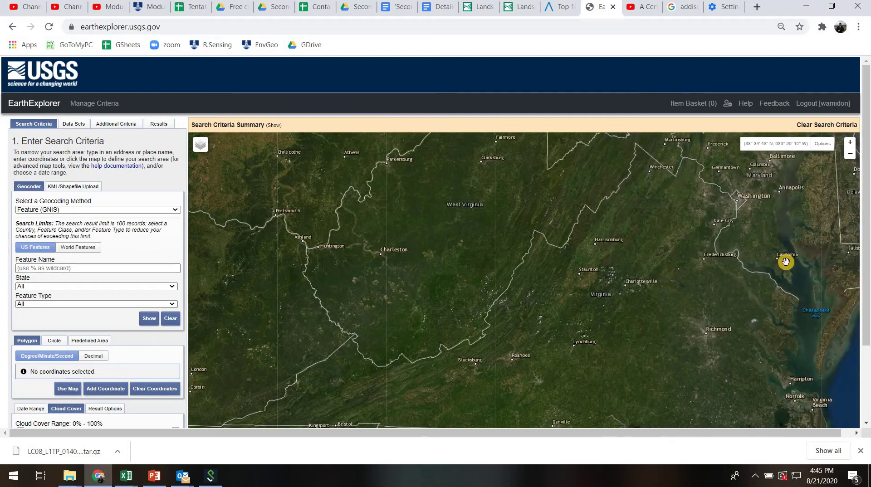
drag(440, 342, 190, 427)
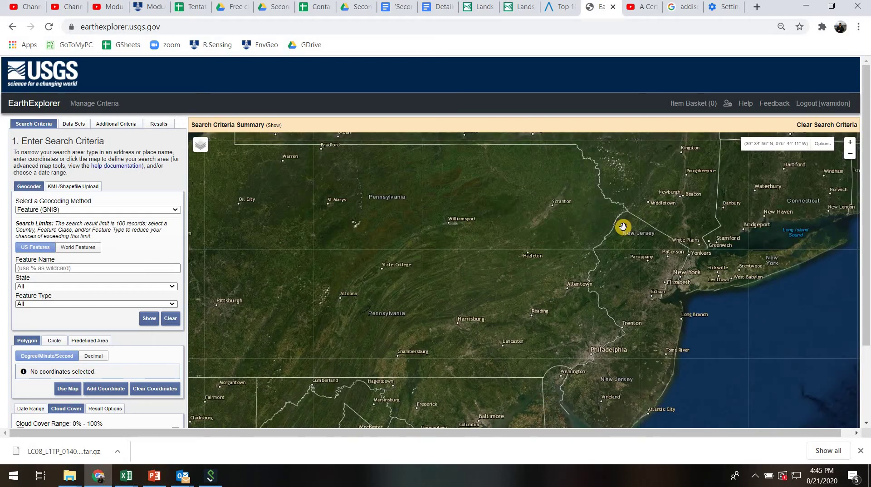
drag(615, 257, 494, 331)
drag(562, 226, 498, 352)
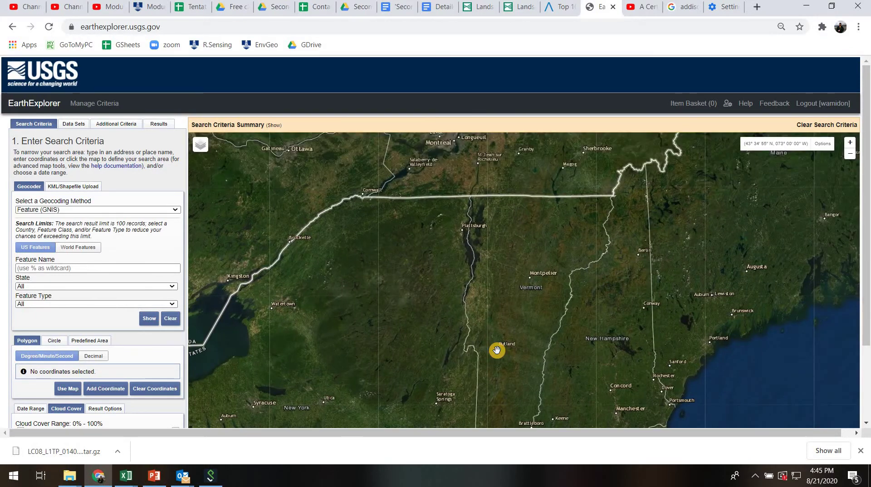
drag(491, 296, 492, 336)
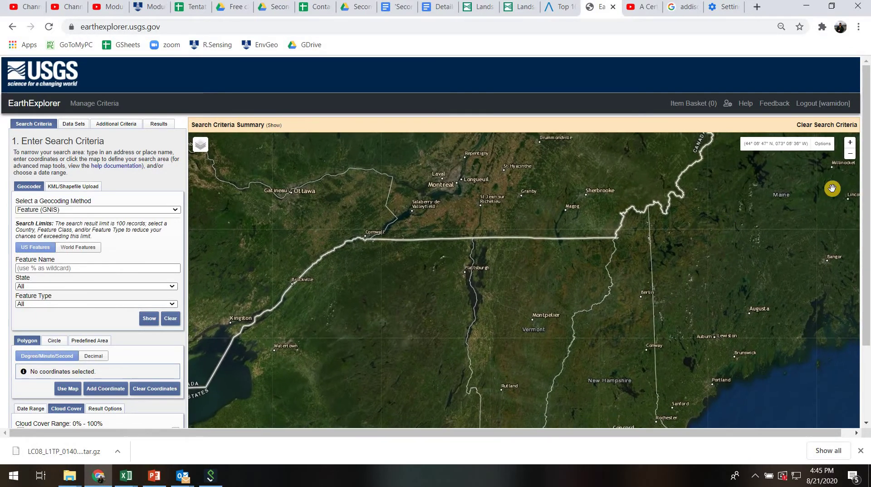
Zoom in on Lake Champlain around Plattsburgh, South Hero and Valcour Island
click(855, 131)
click(851, 131)
click(852, 130)
click(851, 131)
drag(287, 231, 697, 284)
click(850, 132)
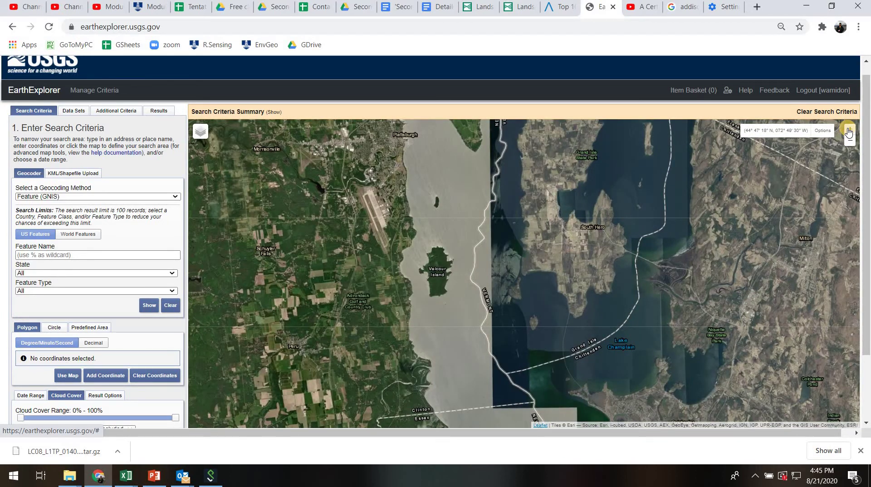
drag(651, 192, 615, 195)
click(852, 133)
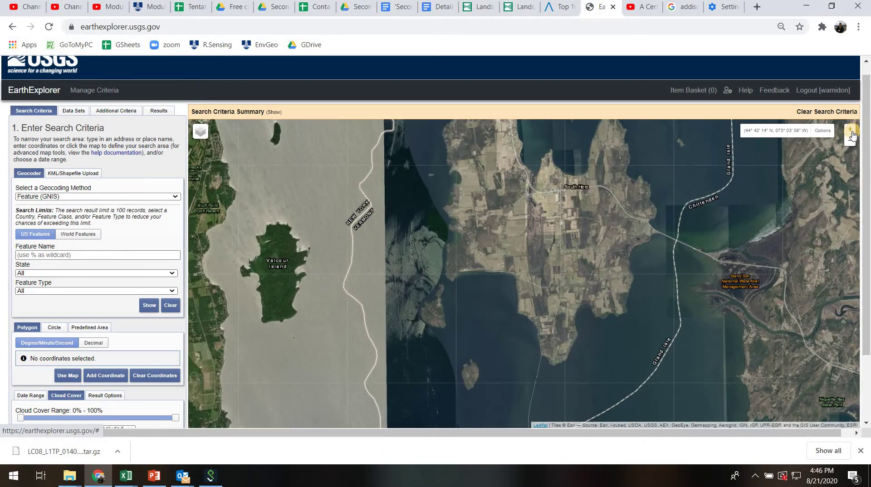
click(851, 132)
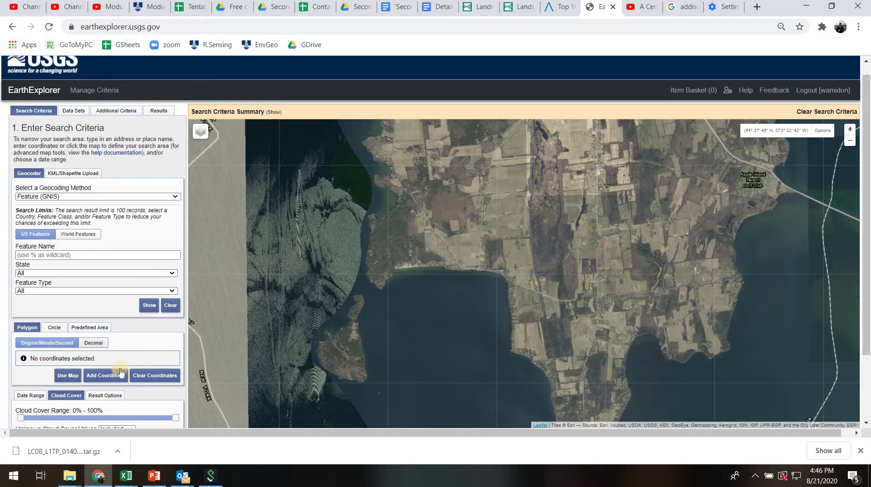
Fill the search polygon from the map view, about 44°36'–44°38' N, 073°15'–073°23' W
click(62, 377)
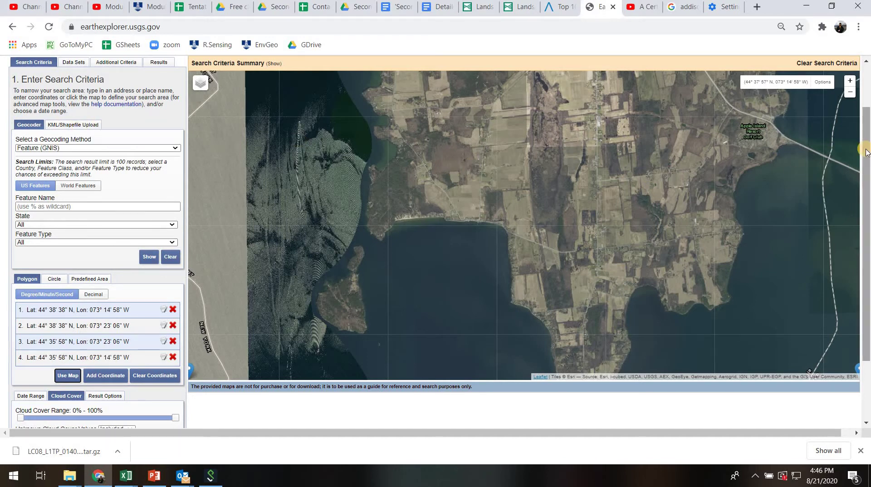
scroll(868, 165, down, 3)
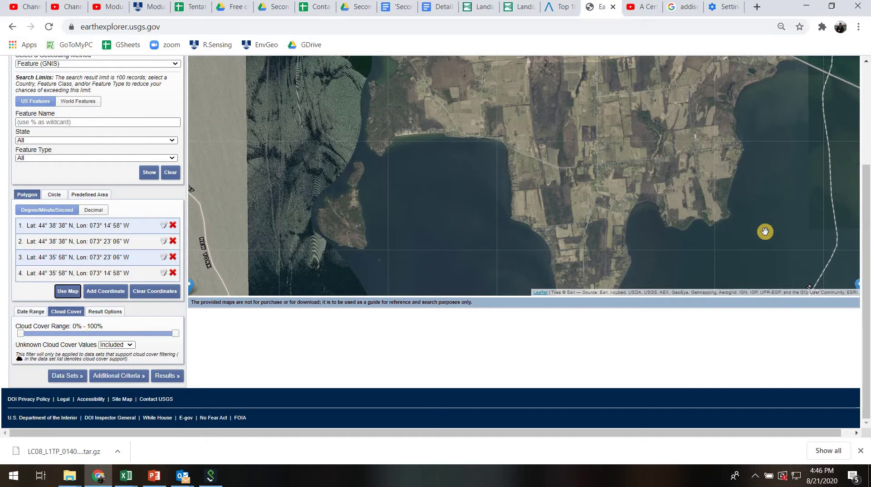
scroll(276, 90, up, 4)
Select Landsat 8 OLI/TIRS C1 Level-1 under Landsat Collection 1 Level-1 as the data set
click(73, 124)
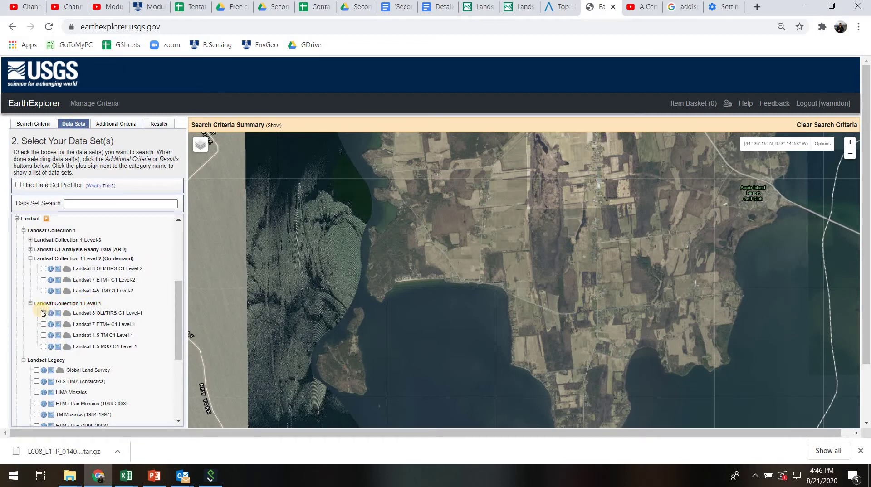
click(43, 313)
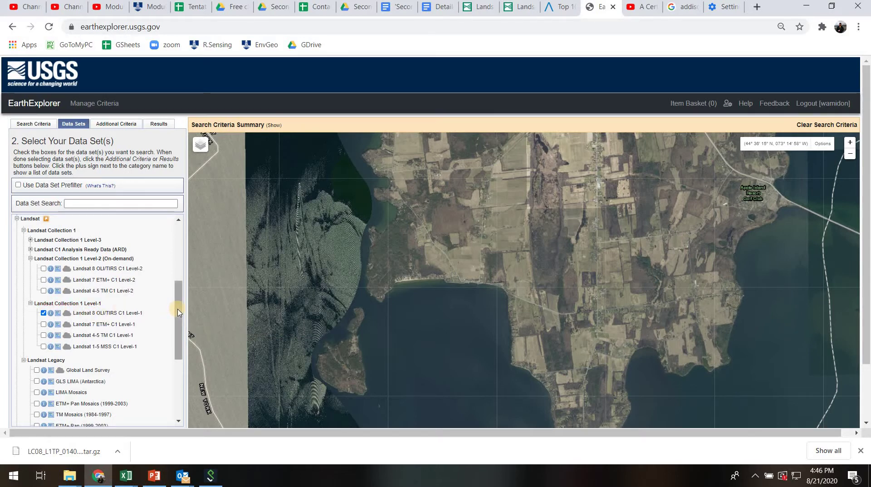
scroll(172, 398, down, 3)
drag(867, 215, 867, 339)
List the 172 results, zoom the map out, and outline the 2020-07-06 scene's footprint
click(160, 375)
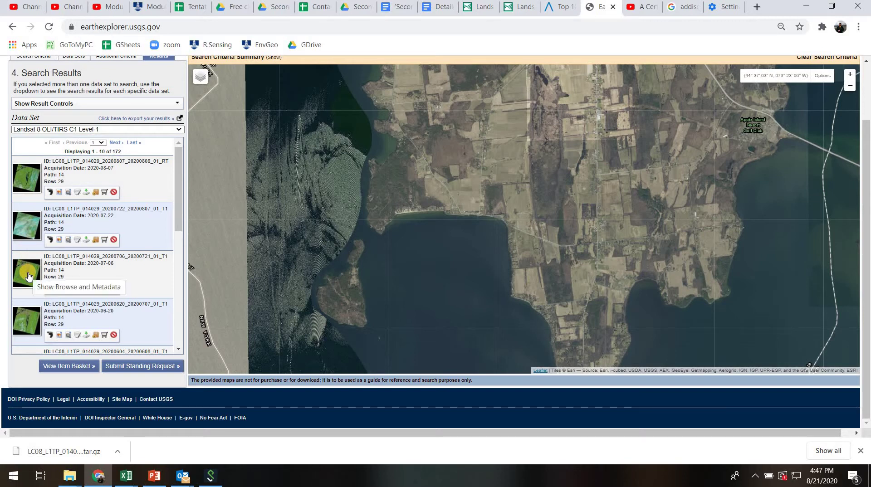
click(850, 89)
click(850, 89)
click(850, 89)
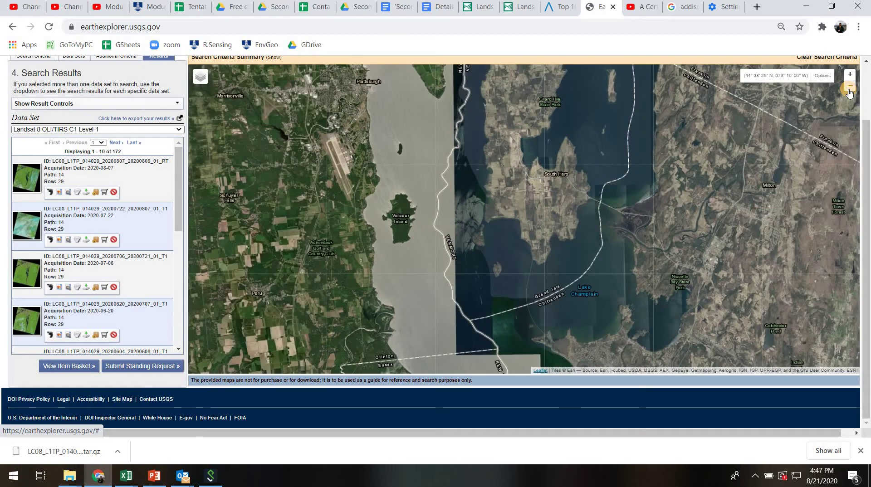
click(849, 89)
click(850, 89)
drag(574, 183, 529, 193)
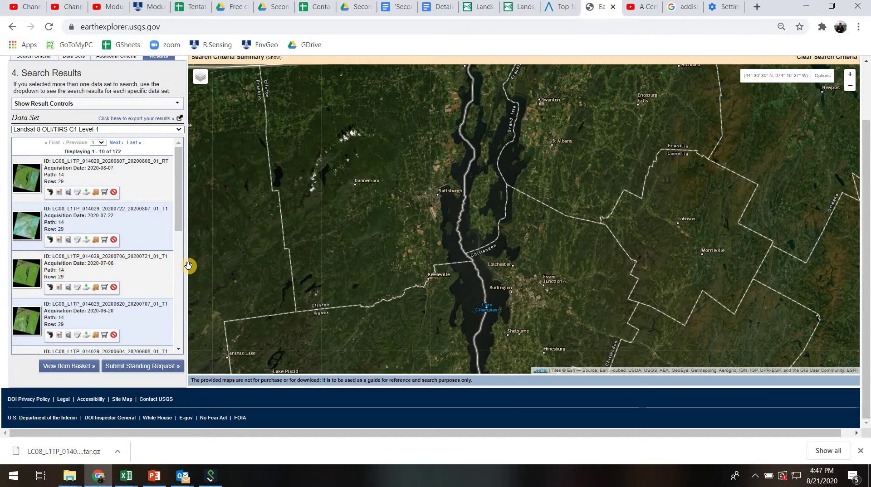
click(850, 88)
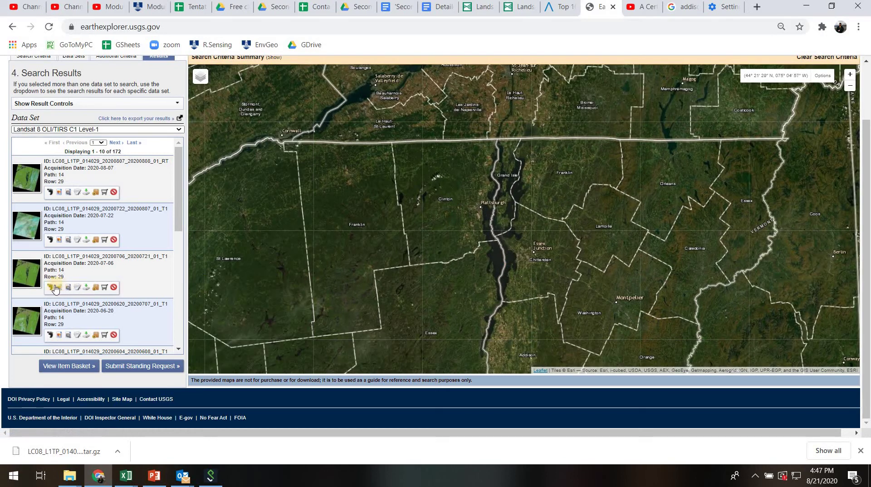
click(52, 288)
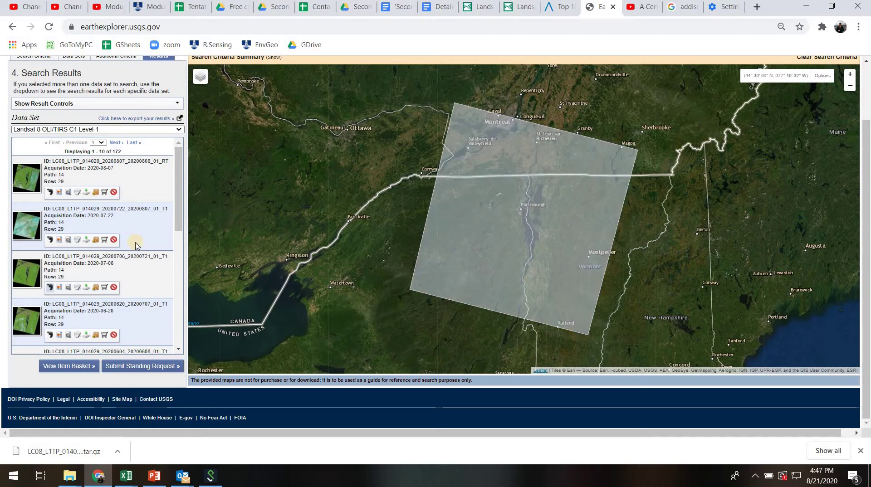
Open the download options for the 2020-07-06 scene's Level-1 GeoTIFF bundle
click(85, 289)
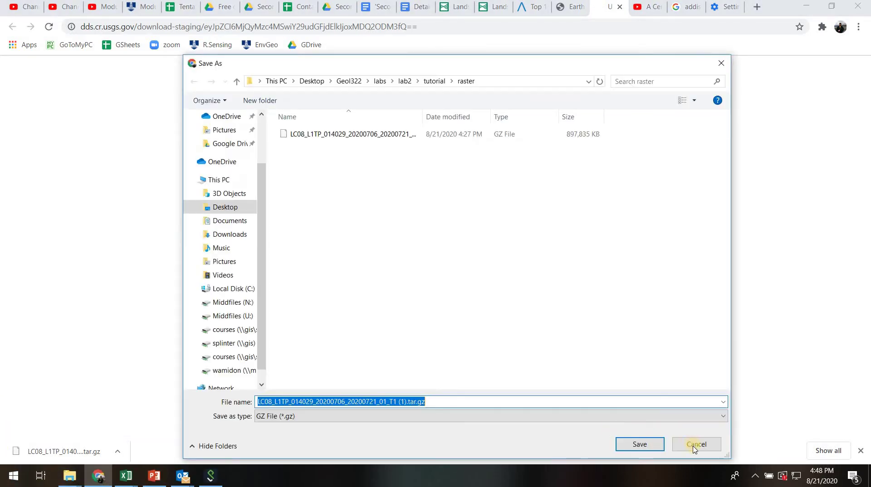
Cancel the duplicate Save As and open File Explorer on the Desktop
click(640, 444)
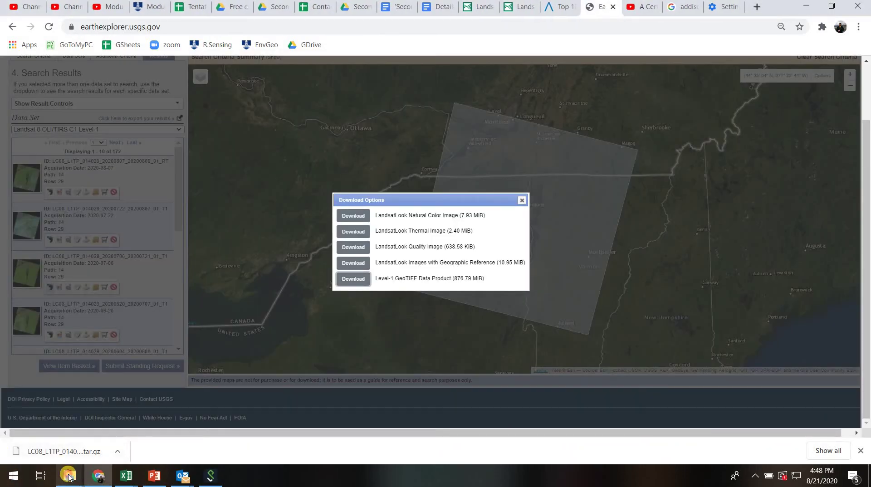
mouse_move(68, 476)
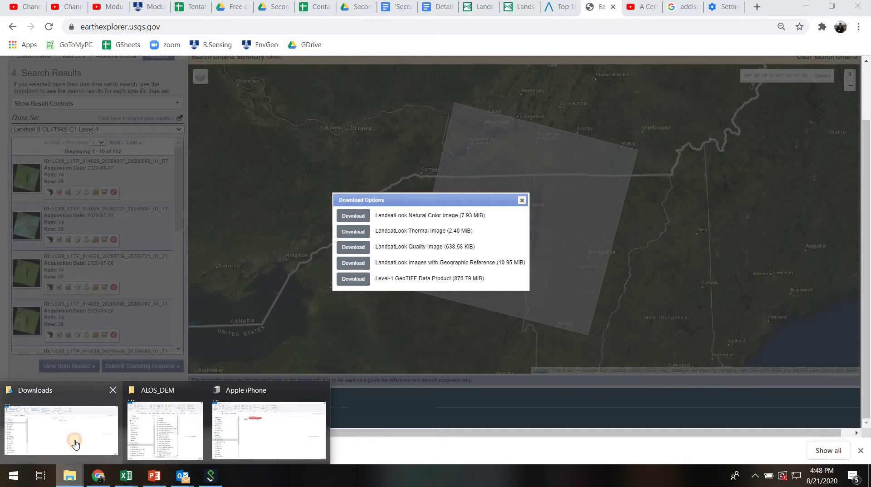
click(77, 390)
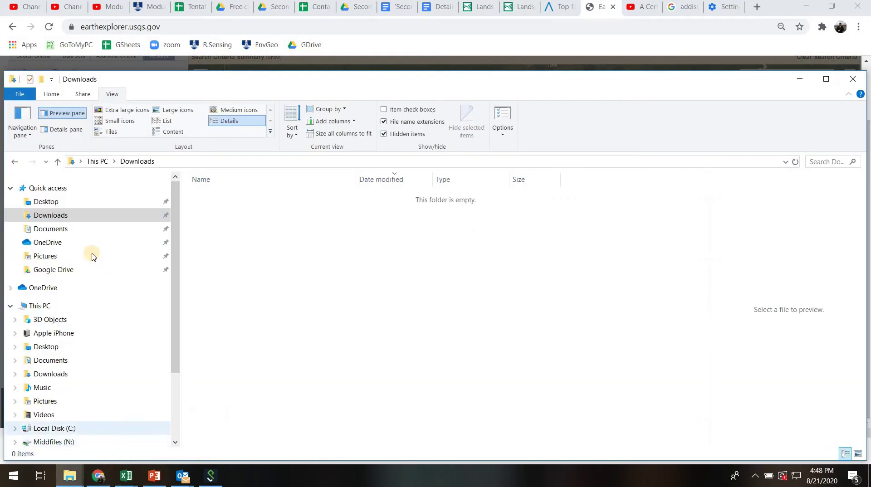
click(52, 347)
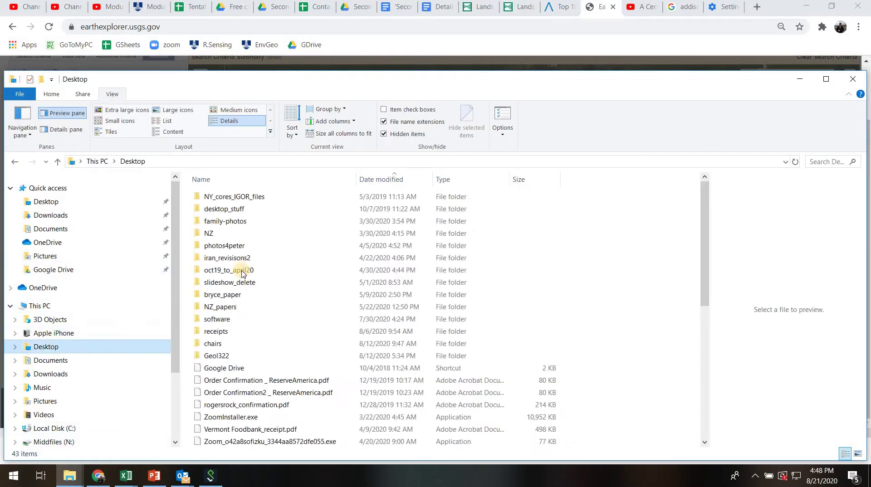
Open Geol322 > labs > lab2 > tutorial > raster and widen Name to show the tar.gz
double_click(214, 358)
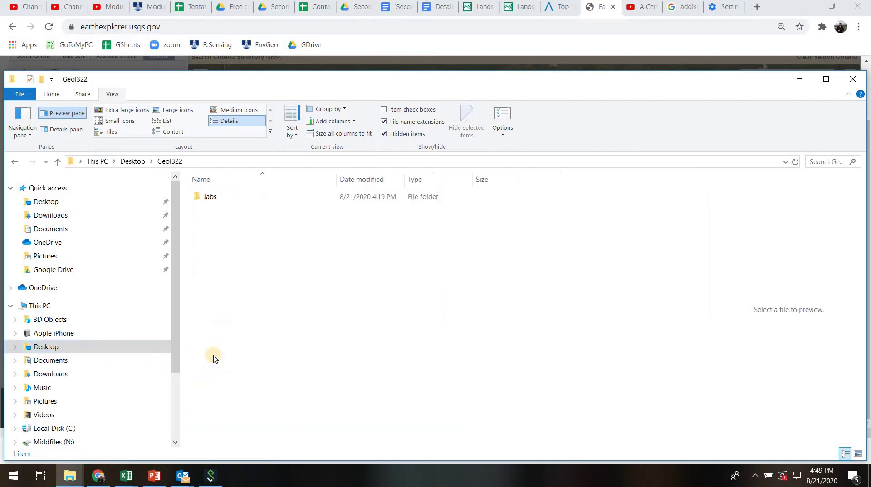
double_click(210, 198)
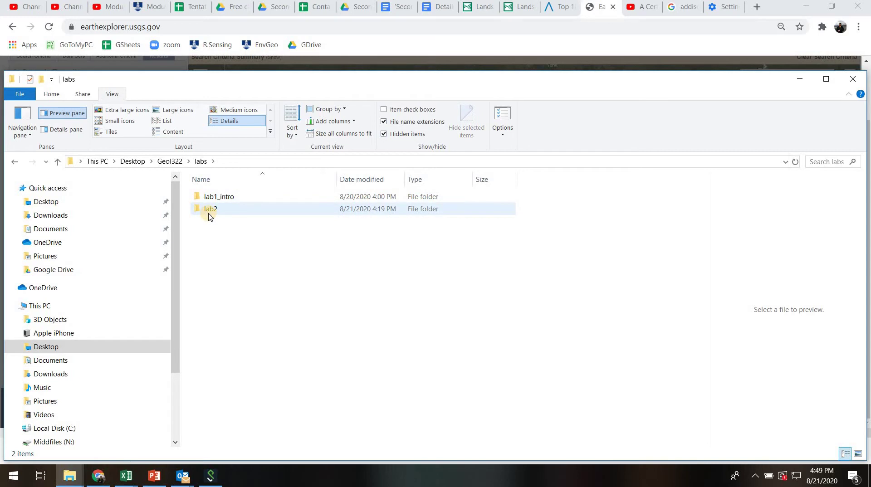
double_click(209, 214)
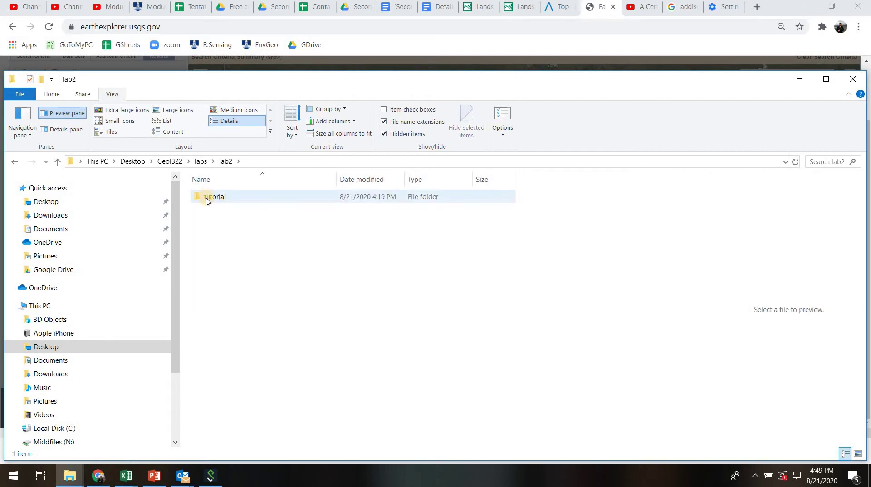
double_click(208, 197)
double_click(227, 200)
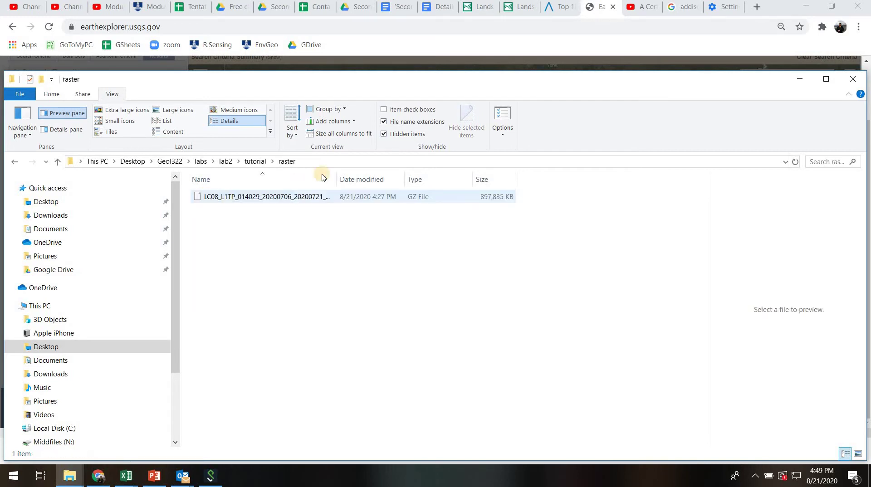
drag(339, 178, 422, 194)
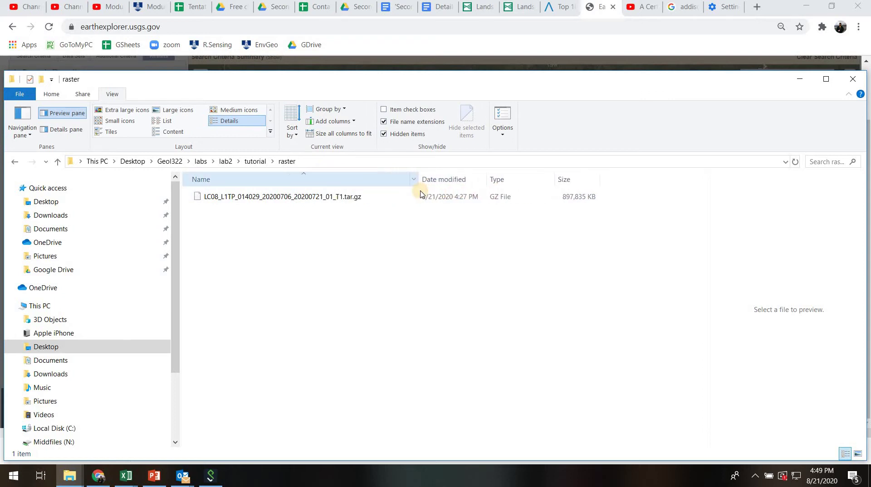
click(359, 204)
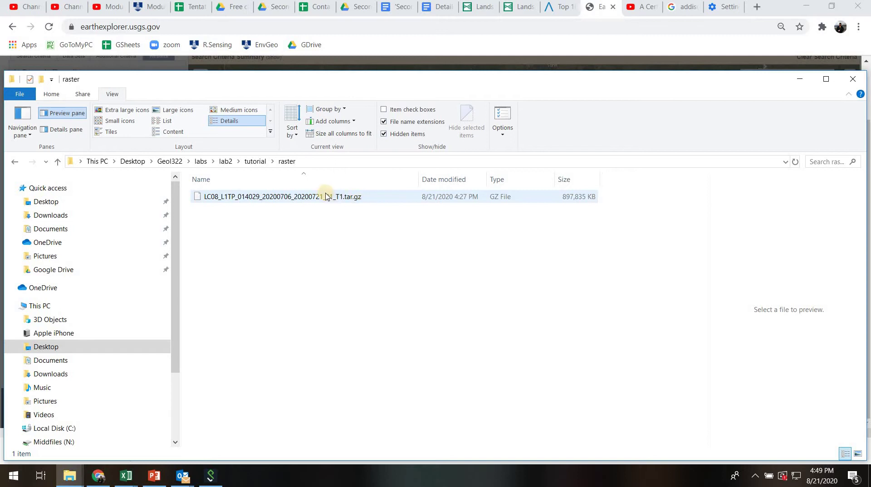
click(300, 196)
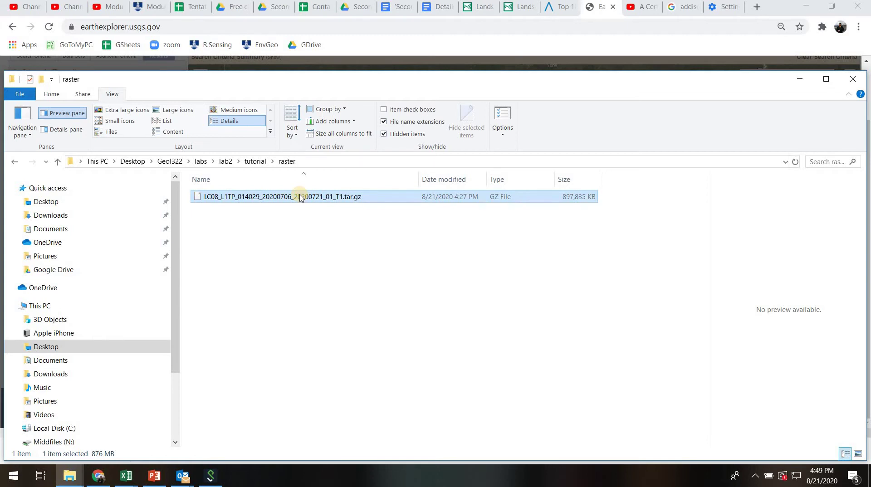
Extract the .tar.gz with 7-Zip straight into the raster folder, dropping the archive-named subfolder
right_click(300, 196)
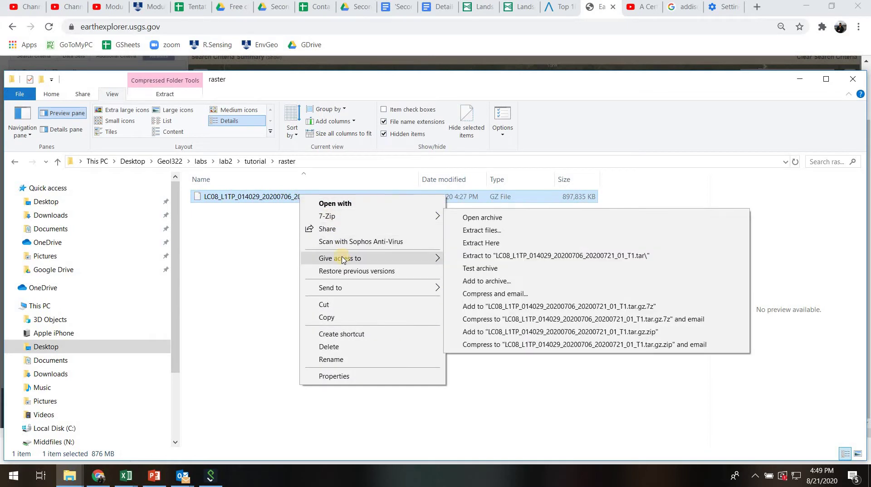
mouse_move(336, 222)
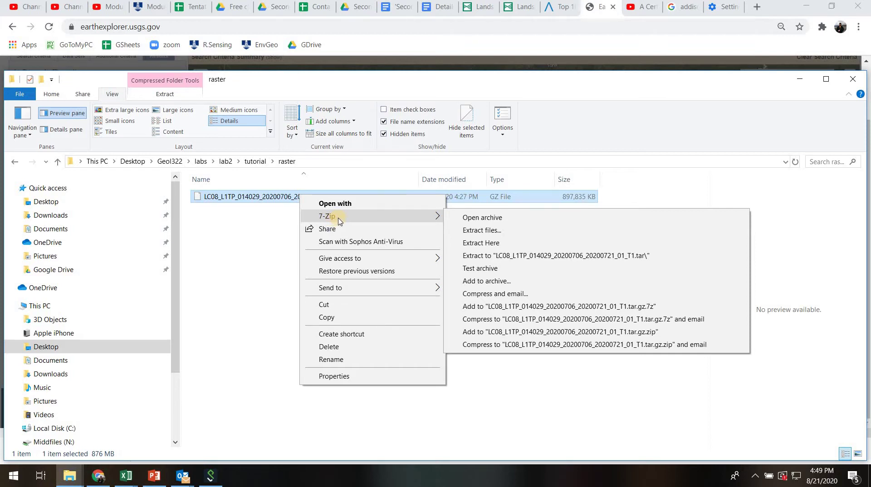
click(480, 230)
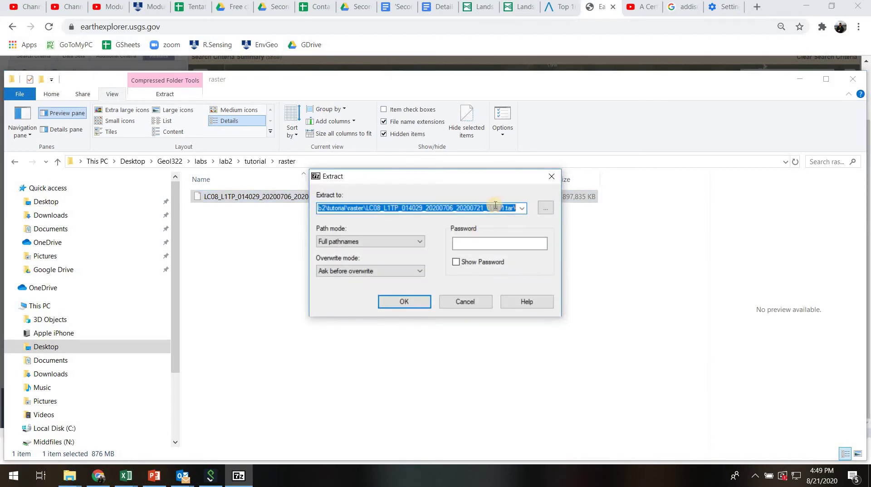
click(368, 208)
drag(369, 208, 552, 210)
key(BackSpace)
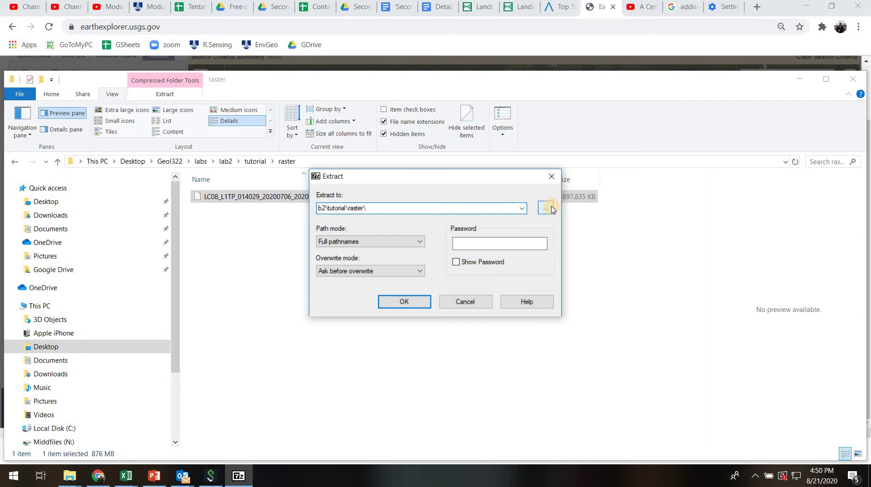
click(409, 302)
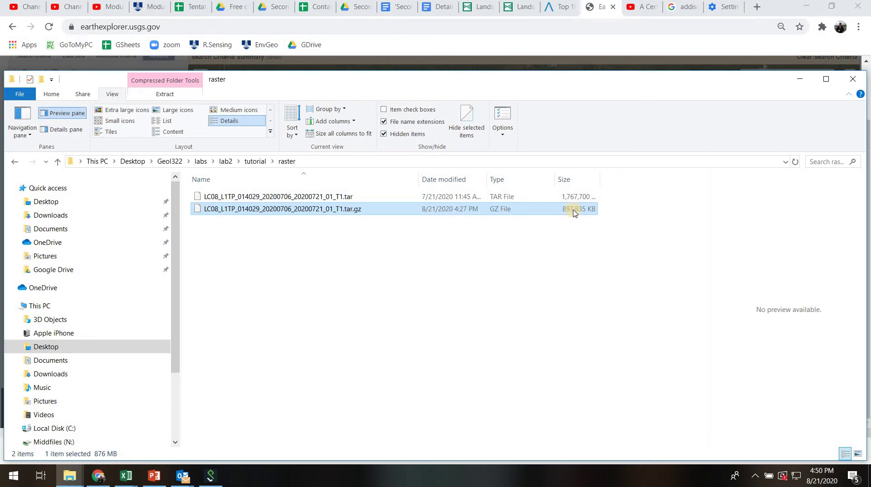
click(576, 198)
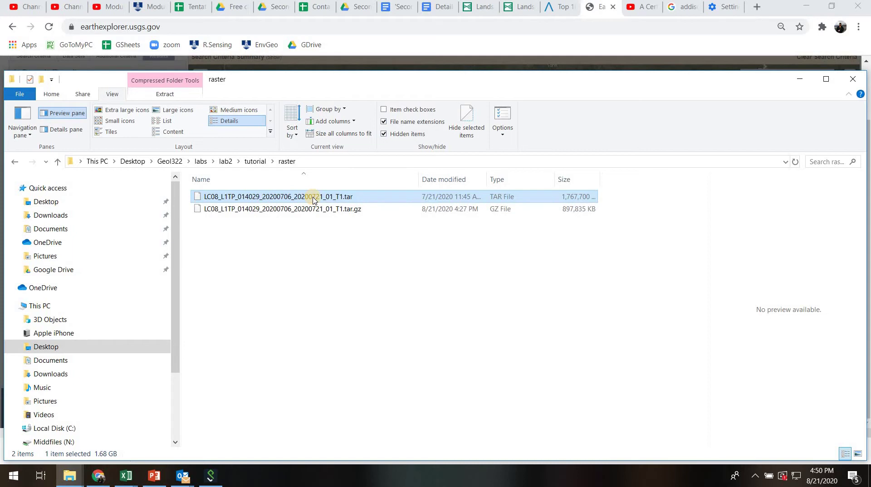
Unpack the .tar with 7-Zip Extract Here into the raster folder
right_click(314, 200)
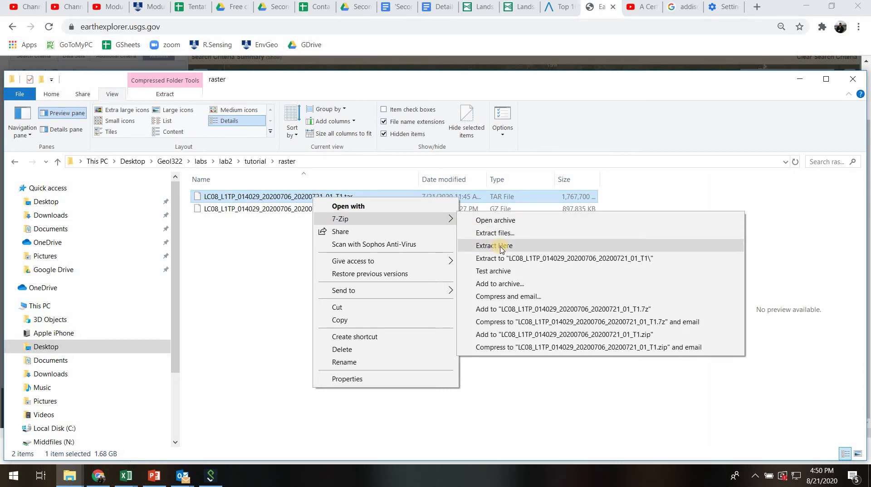
click(494, 245)
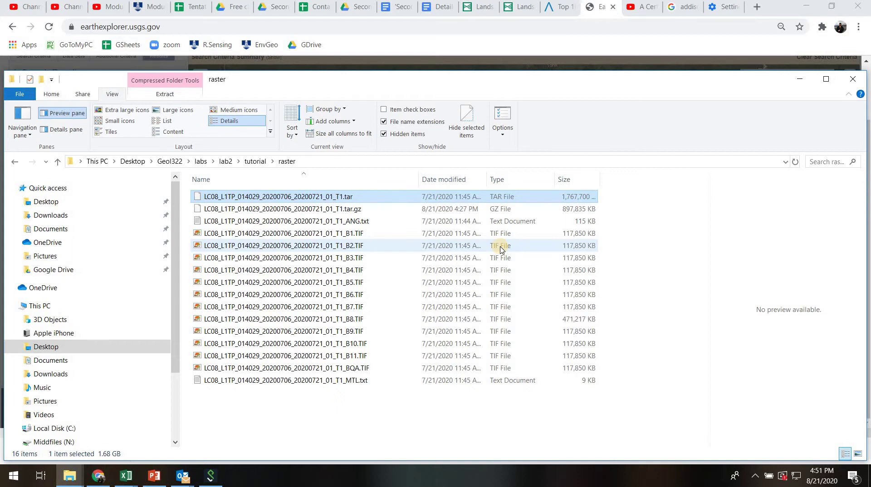
Select the ANG.txt file, then preview the band B1 TIF
click(334, 225)
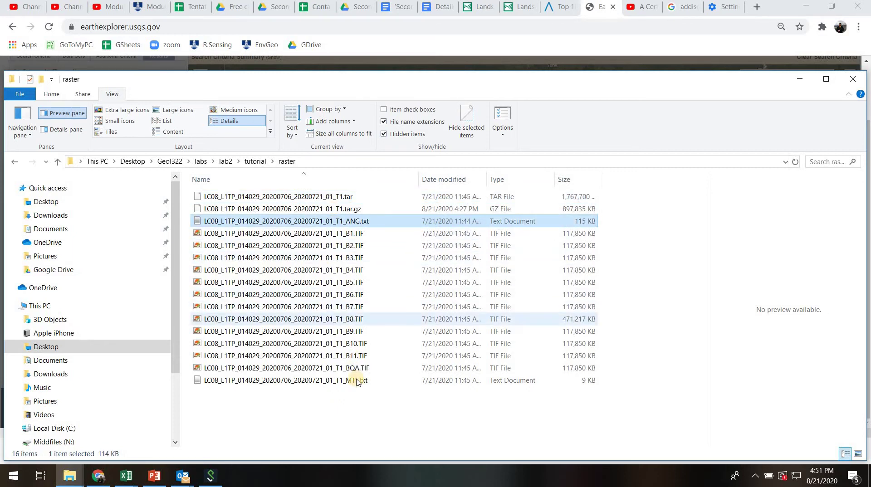
click(295, 234)
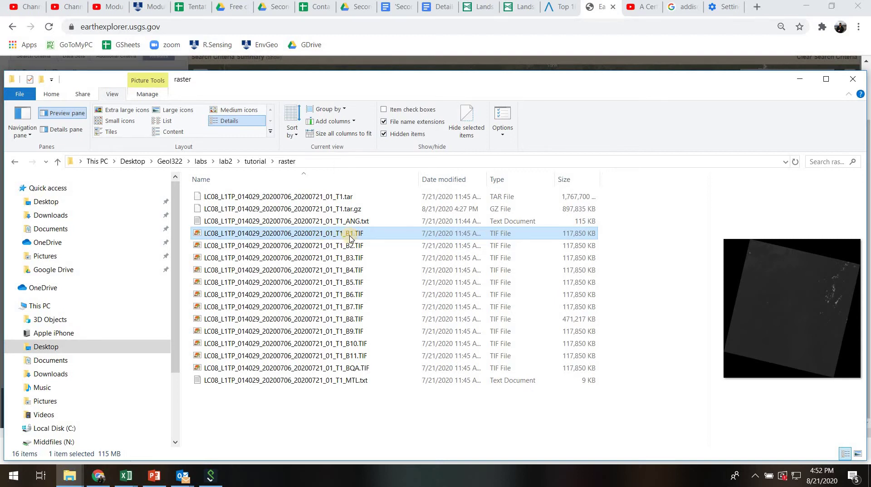
click(357, 257)
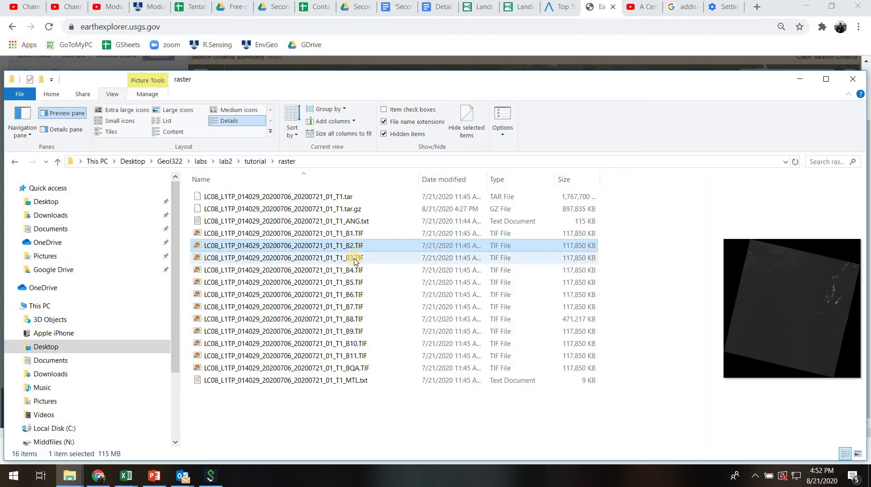
click(357, 357)
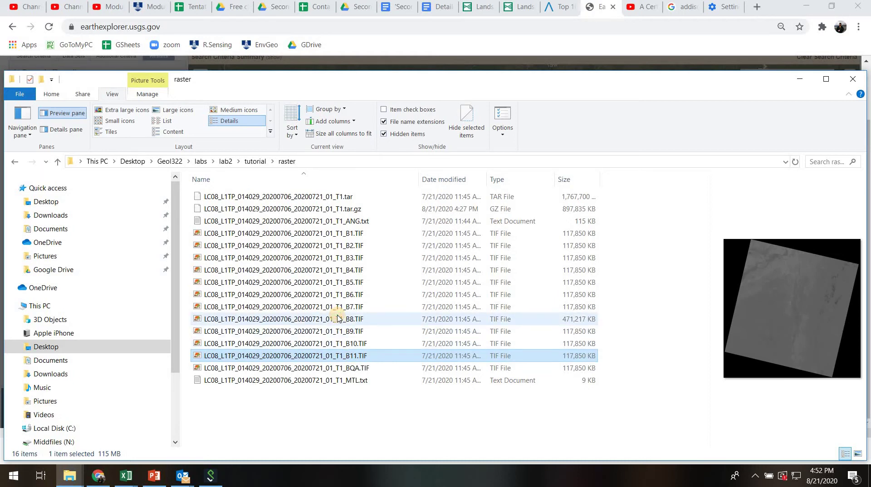
click(337, 318)
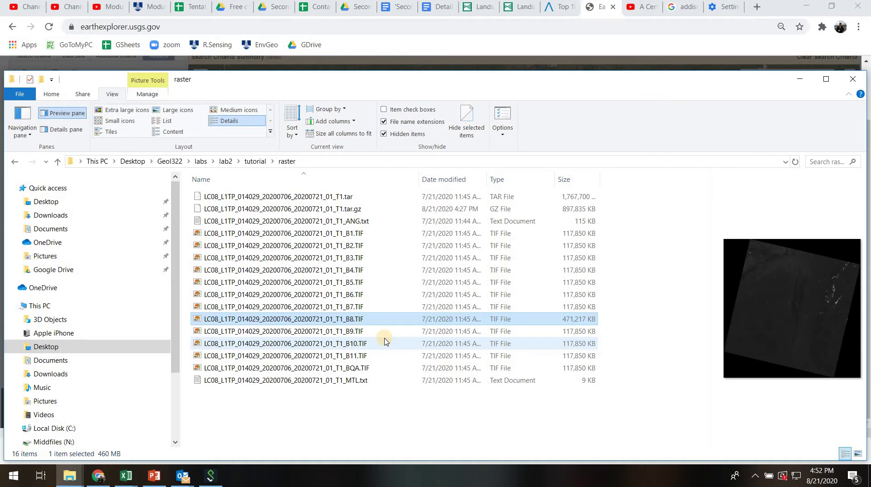
click(349, 237)
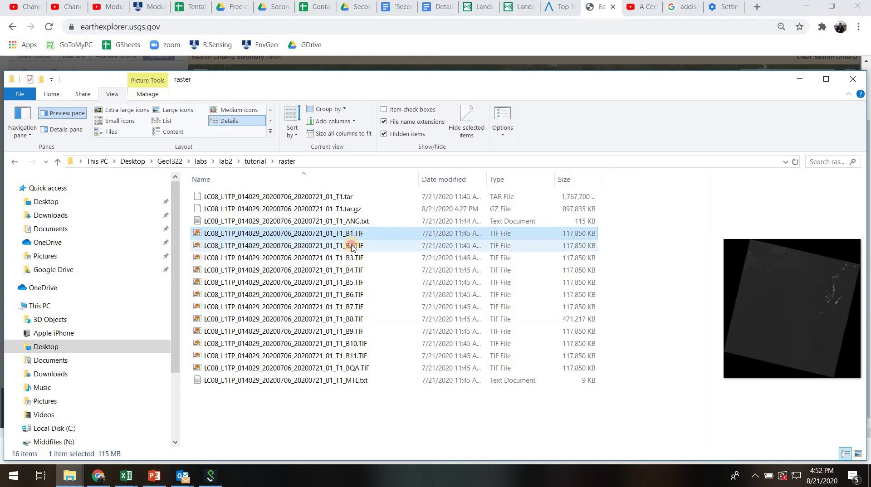
click(352, 248)
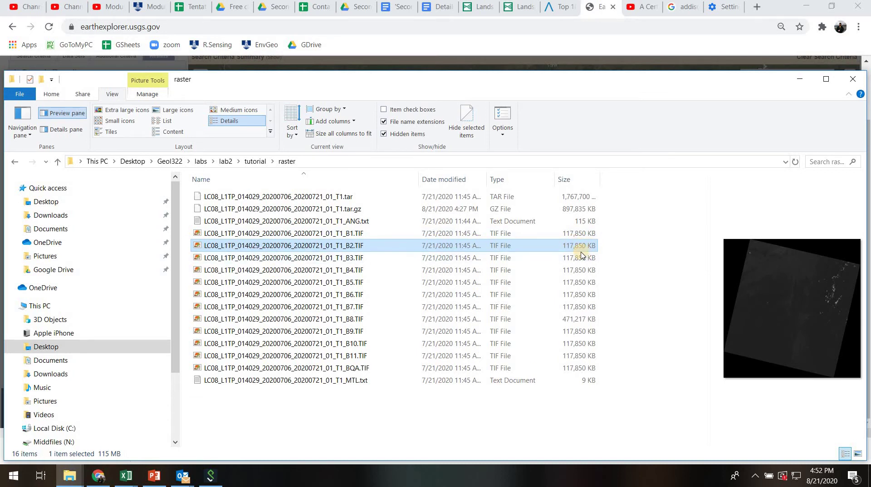
click(332, 384)
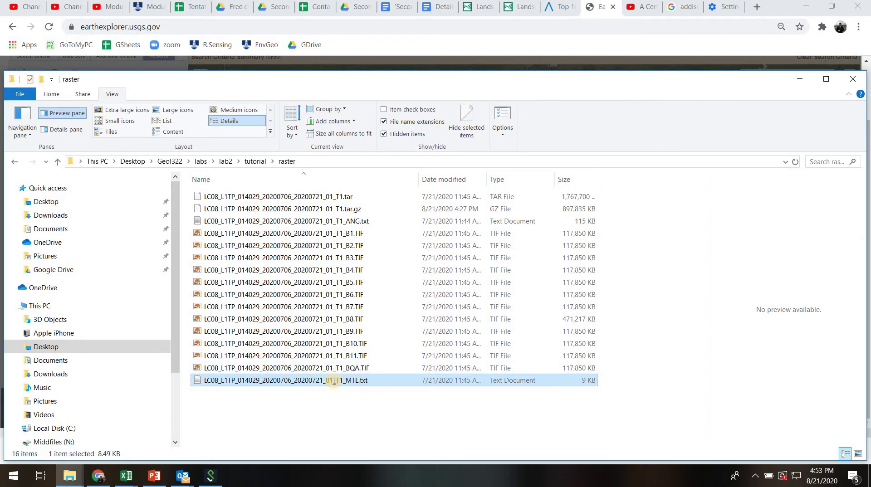
double_click(334, 381)
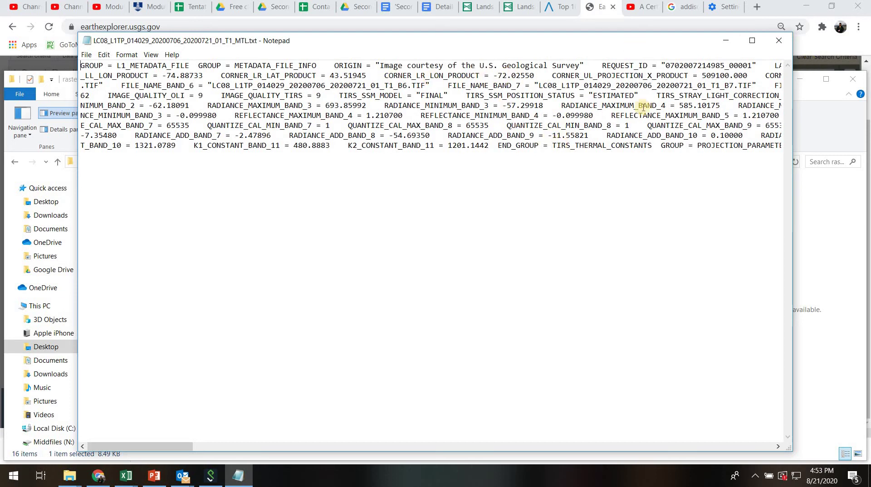
click(780, 47)
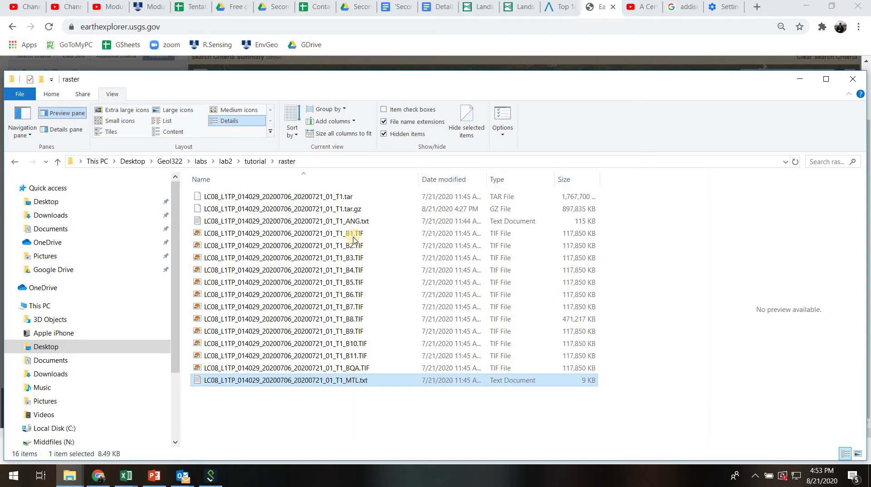
Delete both the .tar and .tar.gz archives from the raster folder
click(314, 199)
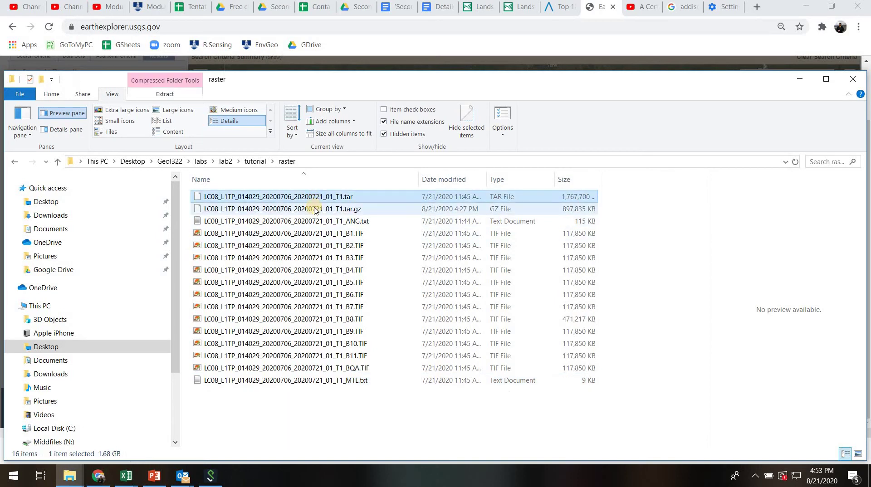
ctrl+click(315, 209)
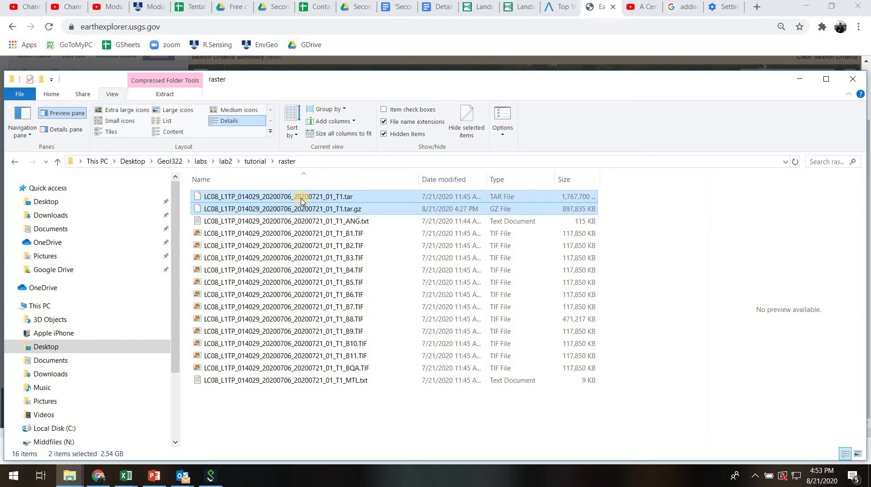
right_click(302, 199)
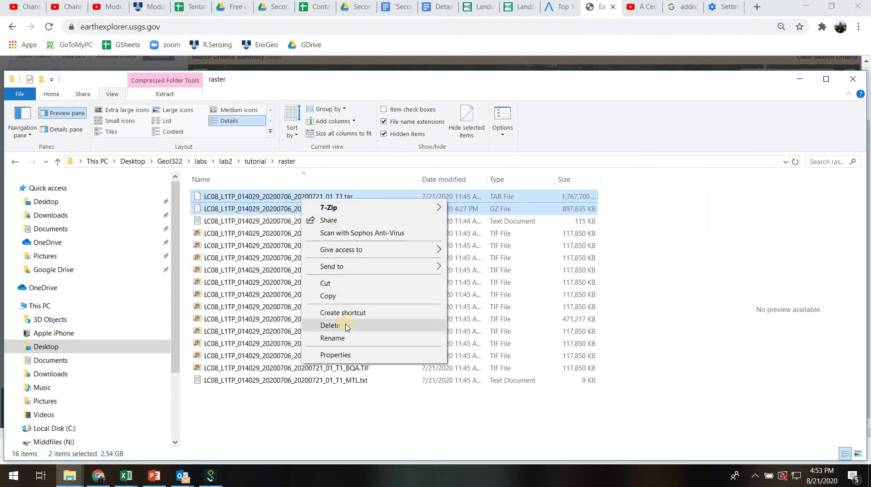
click(331, 326)
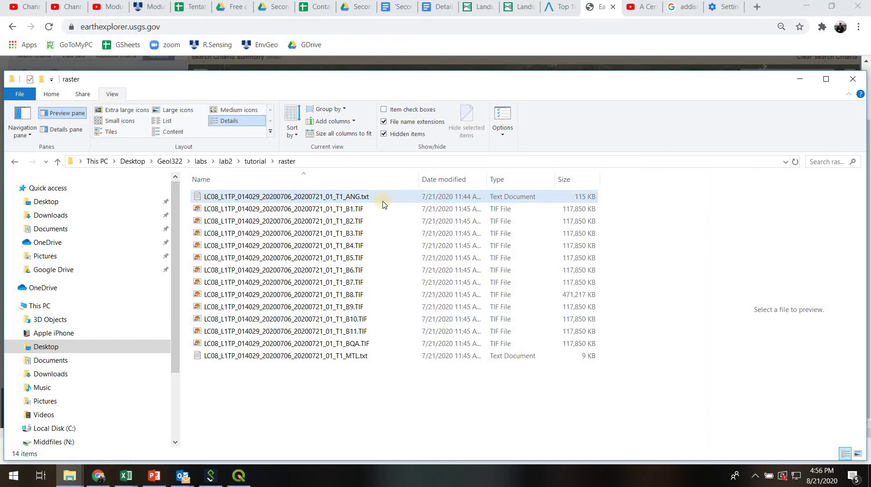
Bring QGIS forward and launch Raster > Miscellaneous > Build Virtual Raster
click(240, 475)
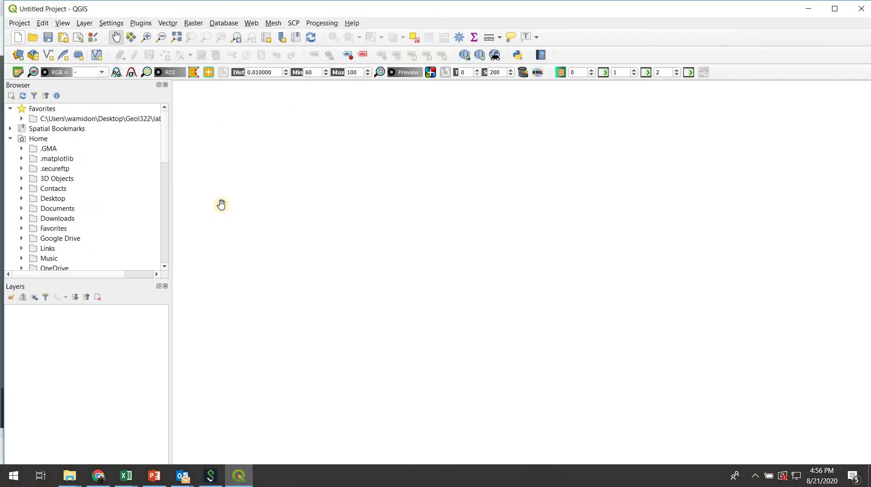
click(194, 24)
mouse_move(237, 100)
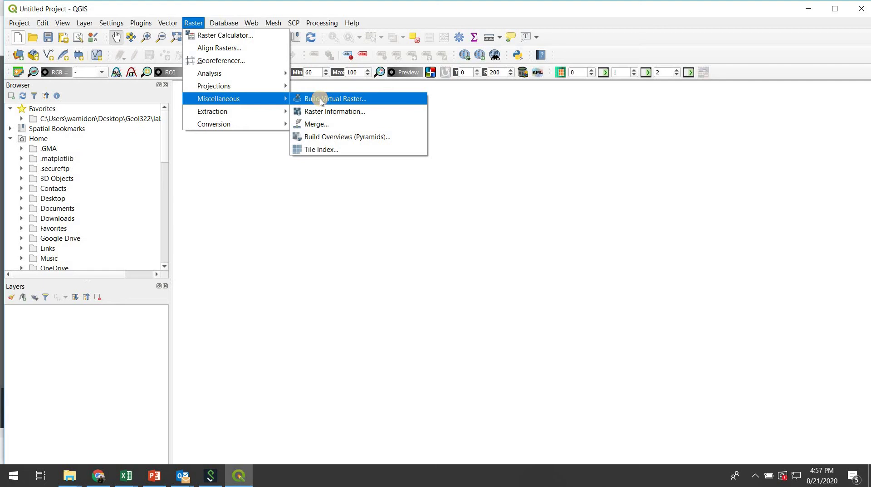
click(321, 99)
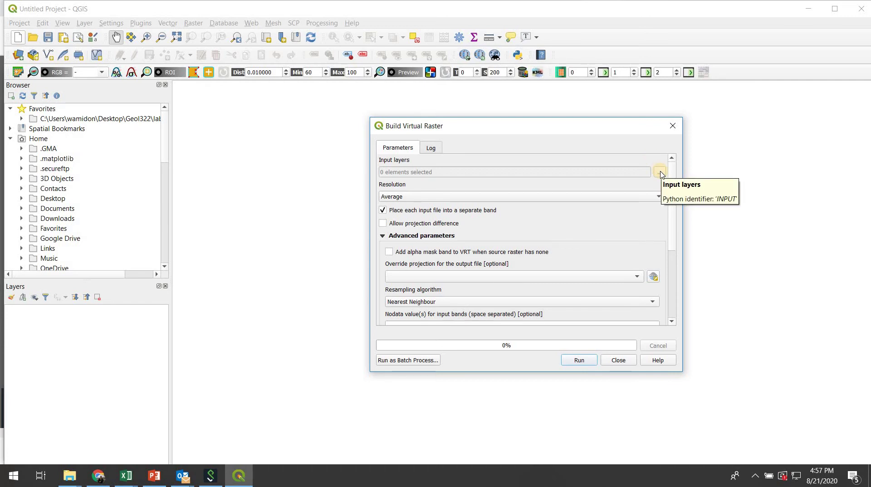
Add a directory as input layers, navigating to the raster folder inside the tutorial folder
click(661, 173)
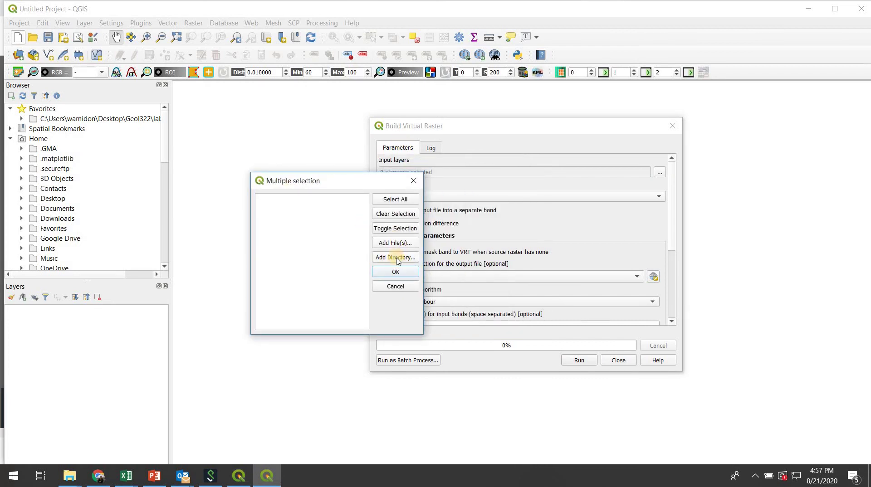
click(396, 259)
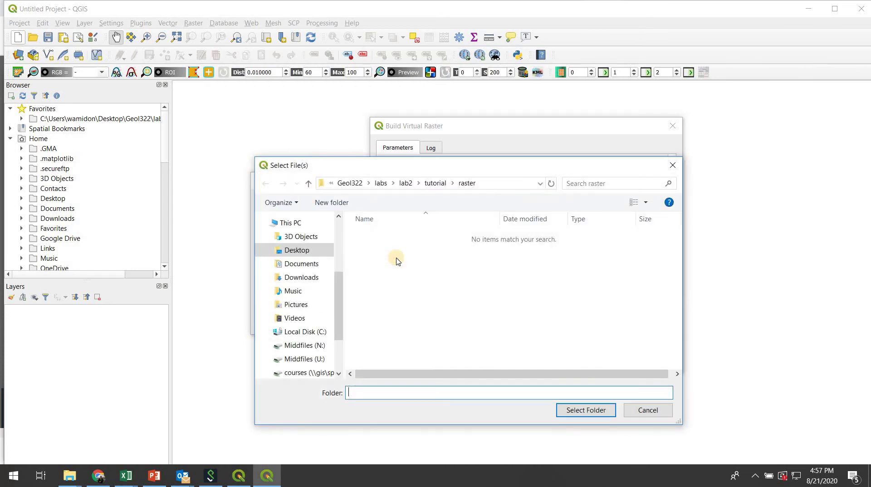
click(437, 184)
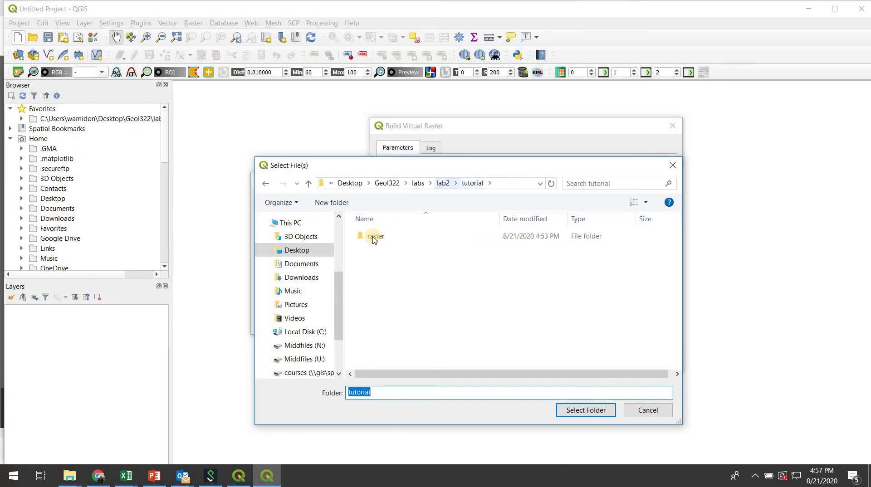
click(374, 237)
double_click(374, 238)
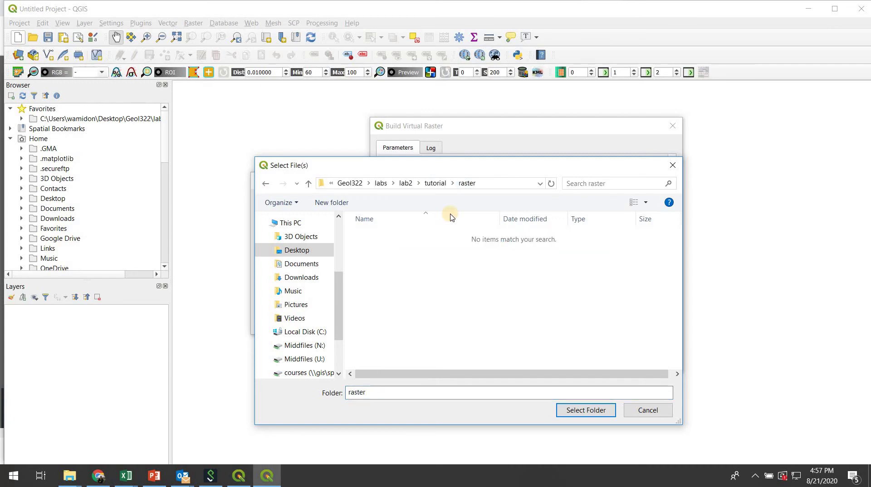
click(435, 184)
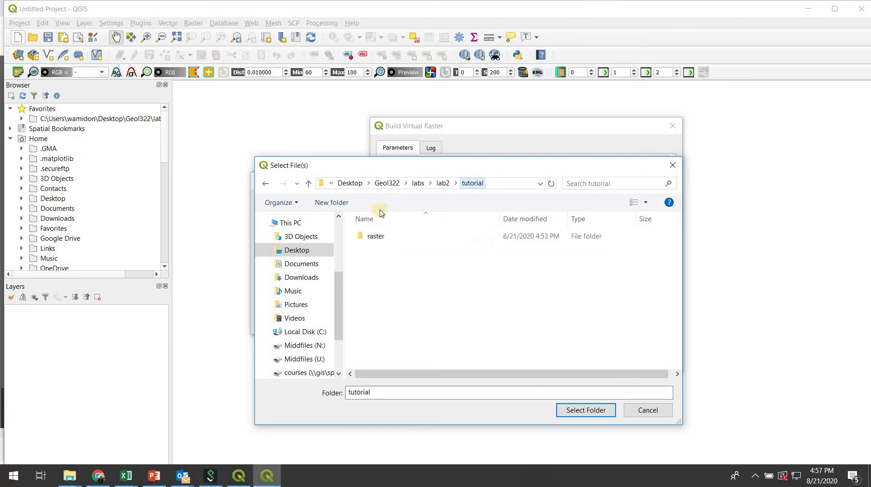
click(370, 237)
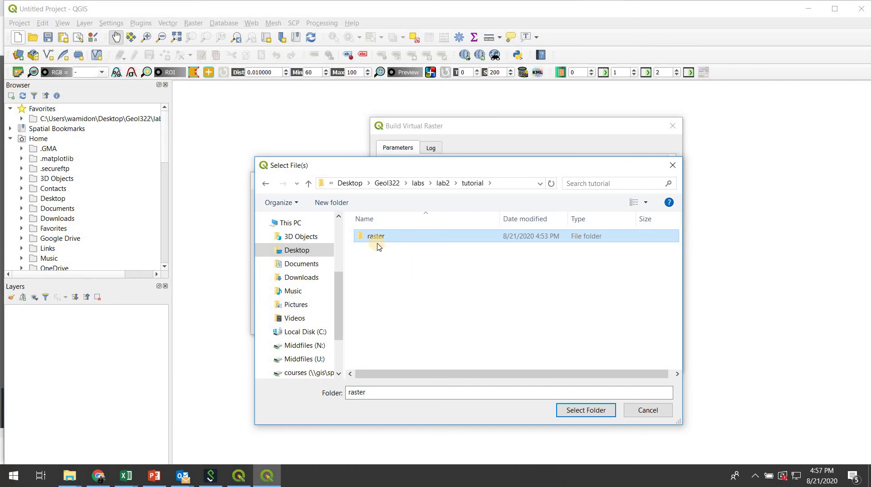
Load the raster folder's files and move B10.TIF and B11.TIF below B9.TIF
click(586, 410)
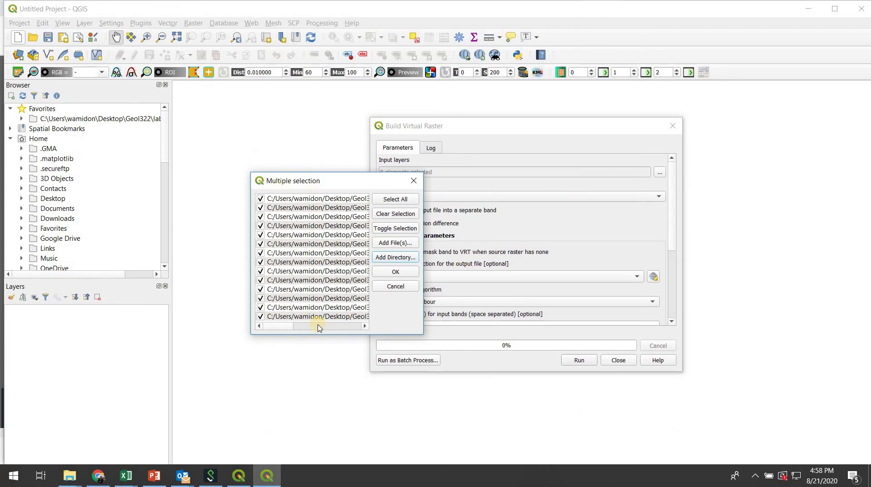
drag(336, 331, 360, 335)
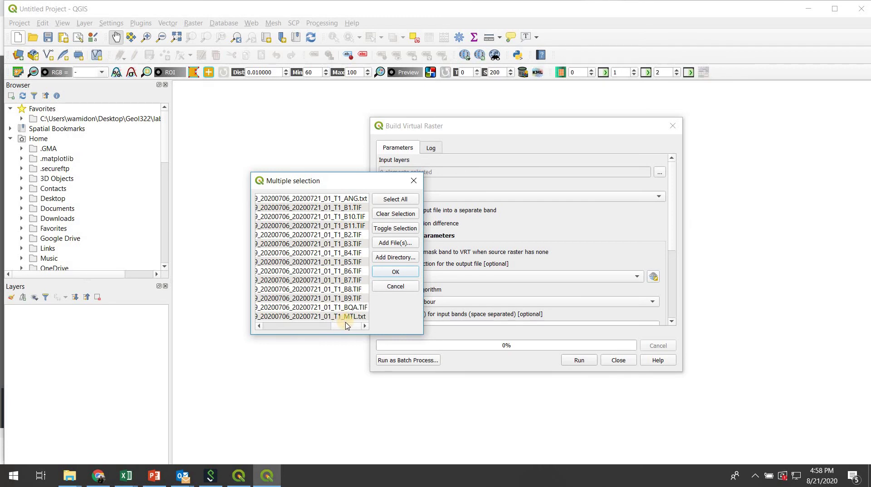
scroll(262, 315, left, 3)
scroll(262, 316, left, 3)
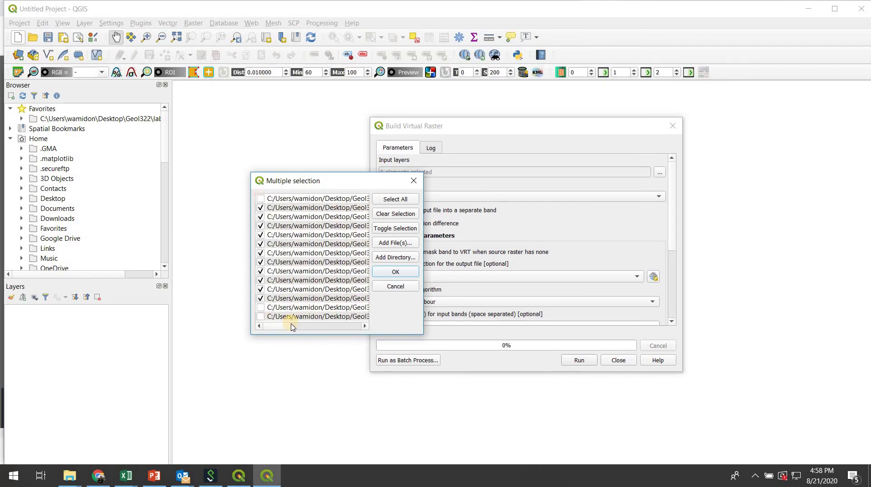
drag(288, 326, 366, 334)
click(346, 221)
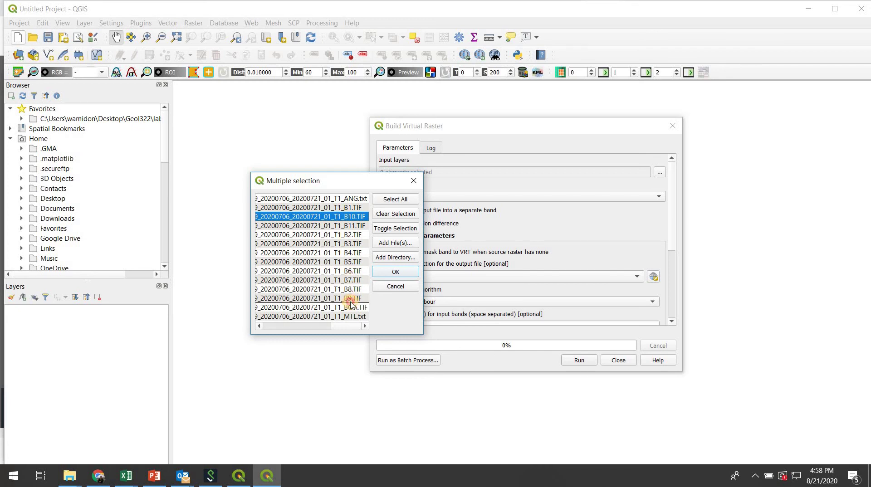
drag(352, 306, 352, 303)
click(352, 218)
drag(352, 220, 352, 308)
Tick only the B1.TIF through B11.TIF entries for inclusion
click(347, 208)
click(356, 217)
click(358, 226)
click(358, 235)
key(Down)
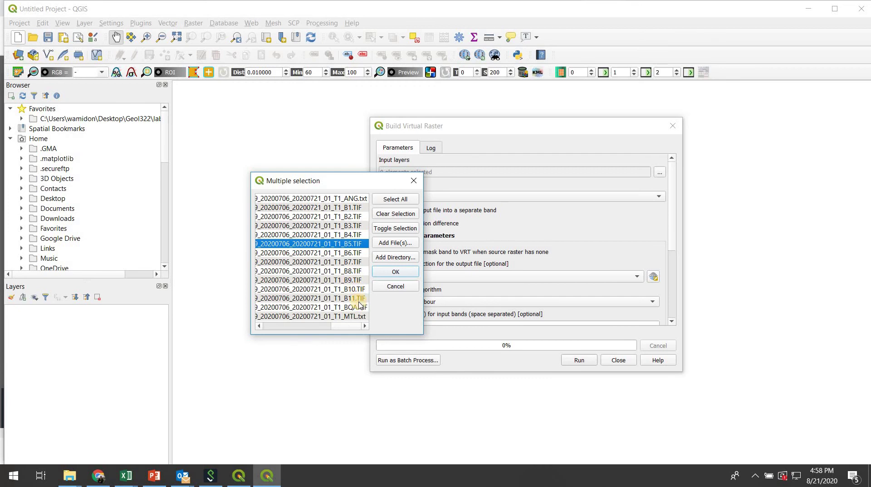
click(358, 301)
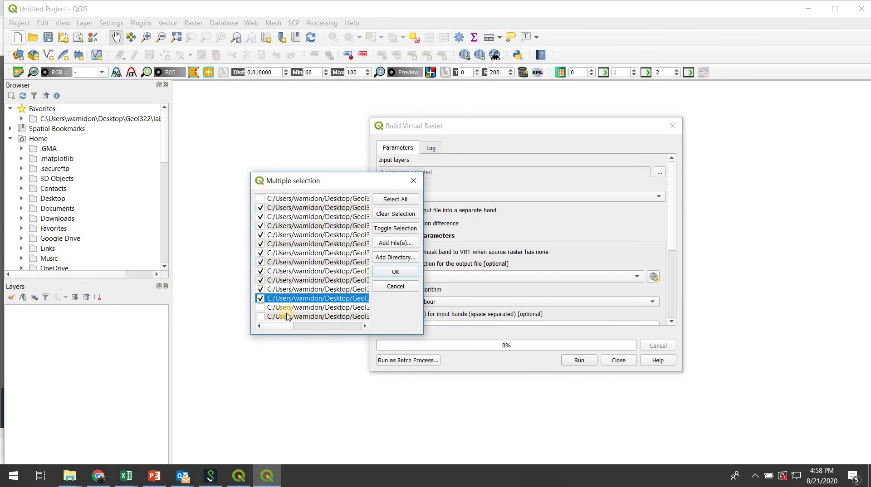
click(295, 327)
click(261, 326)
Accept the eleven band files and set Resolution to Highest, keeping each file as a separate band
click(395, 272)
click(652, 200)
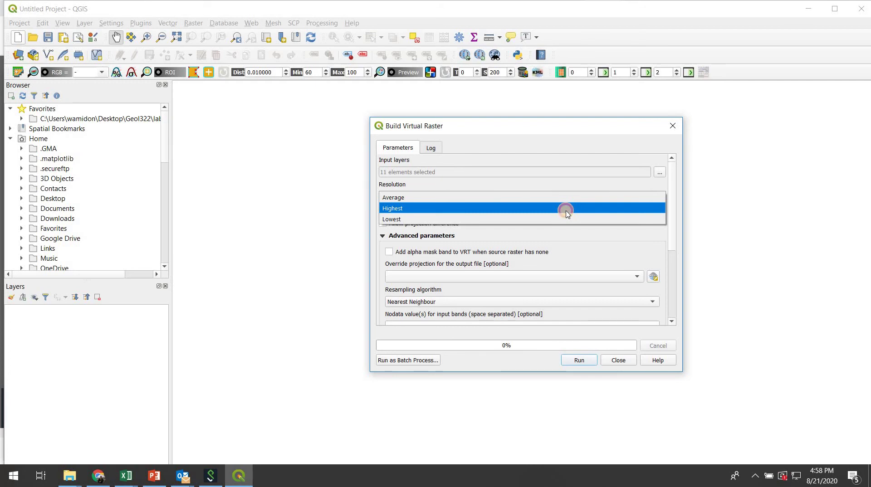
click(568, 214)
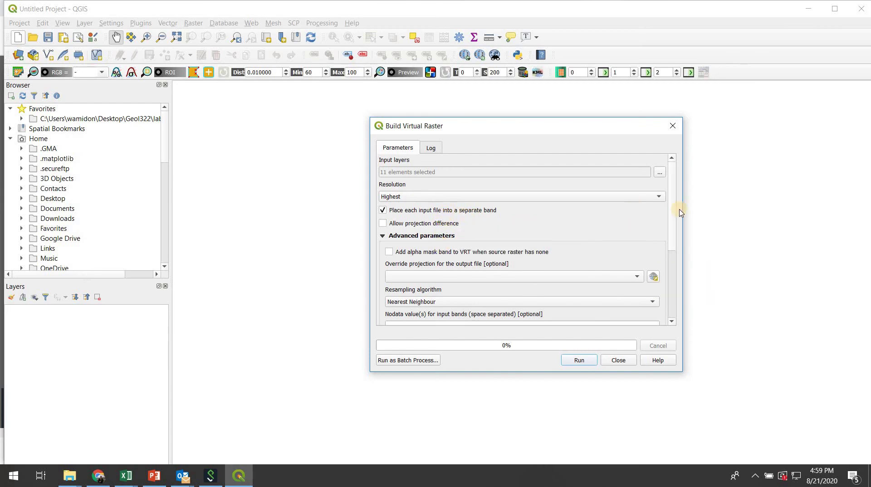
scroll(674, 215, down, 3)
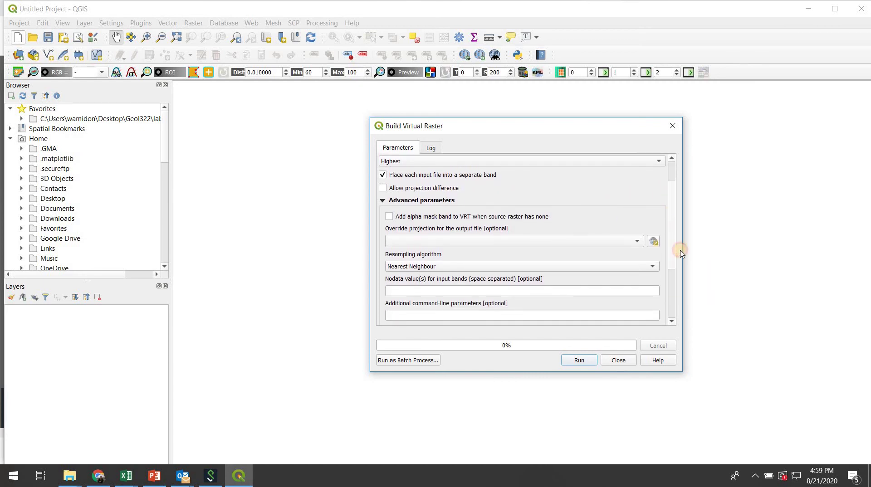
scroll(674, 239, up, 1)
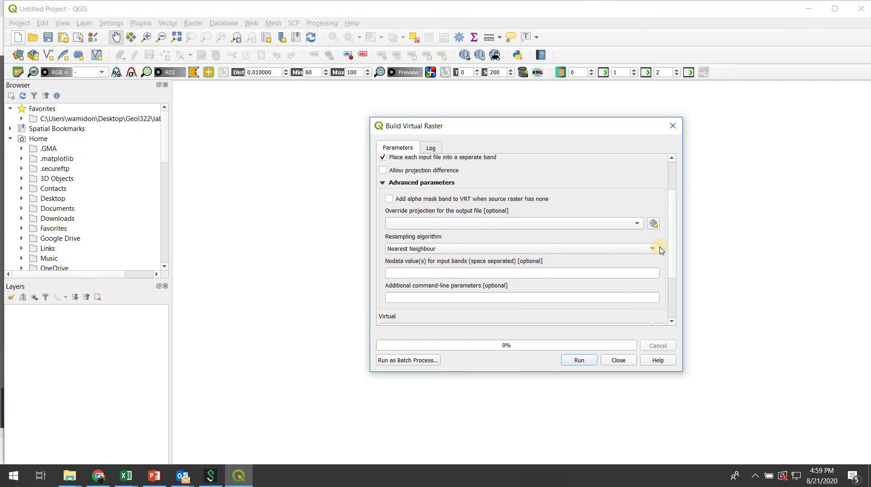
scroll(670, 288, down, 3)
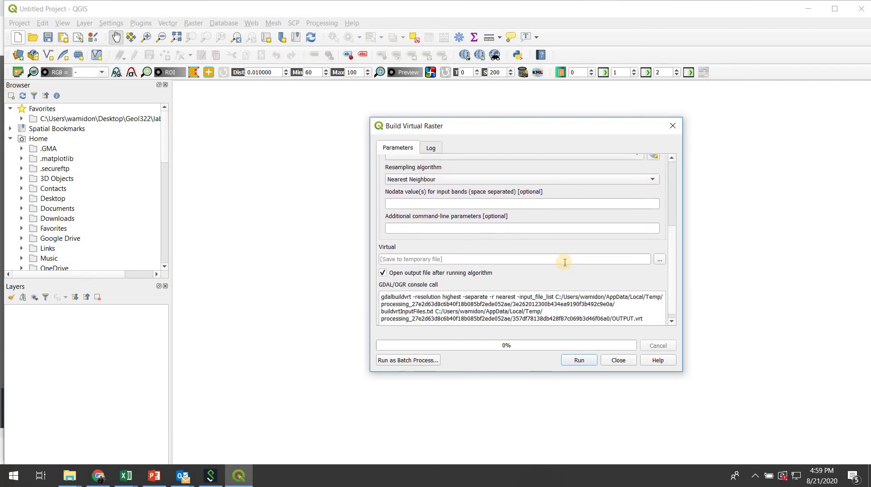
click(559, 258)
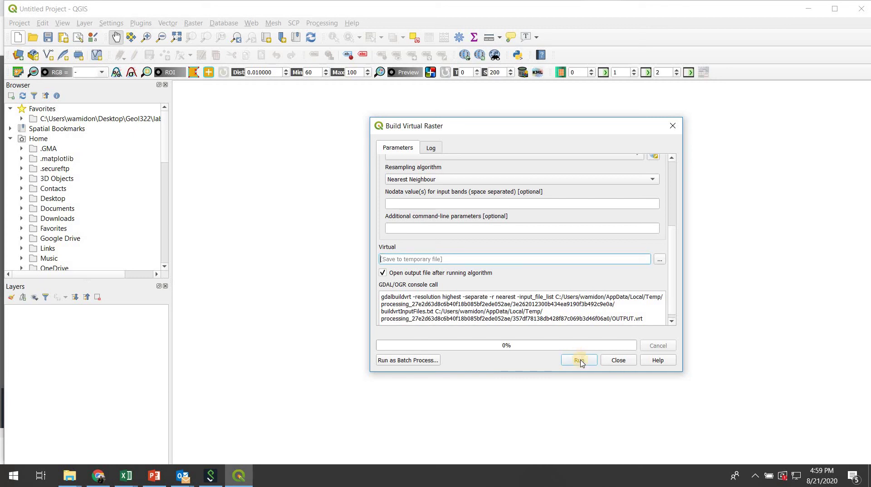
Run the tool to create the Virtual layer, close it, and zoom around Lake Champlain
click(580, 361)
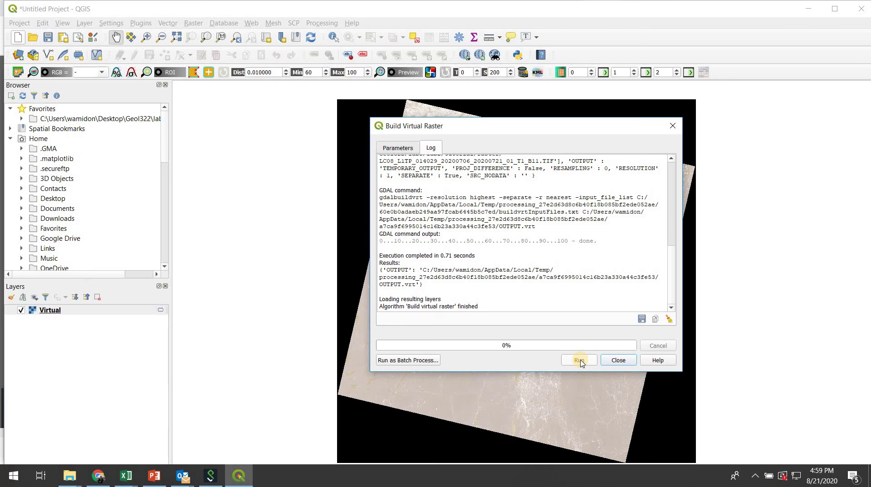
click(618, 360)
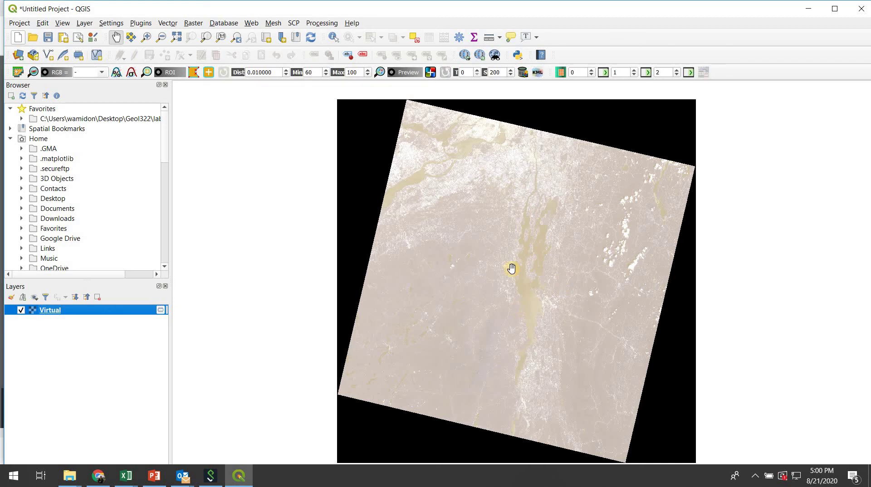
scroll(511, 268, up, 2)
scroll(512, 269, up, 1)
drag(553, 262, 371, 233)
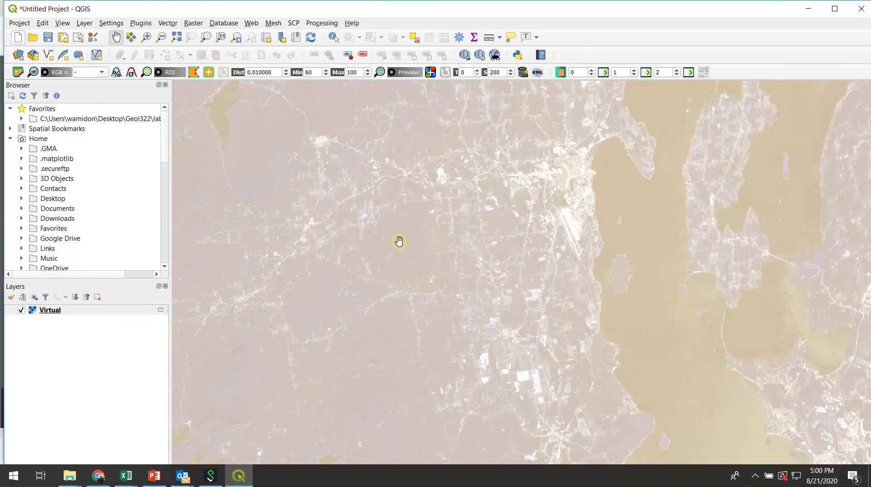
scroll(399, 241, down, 3)
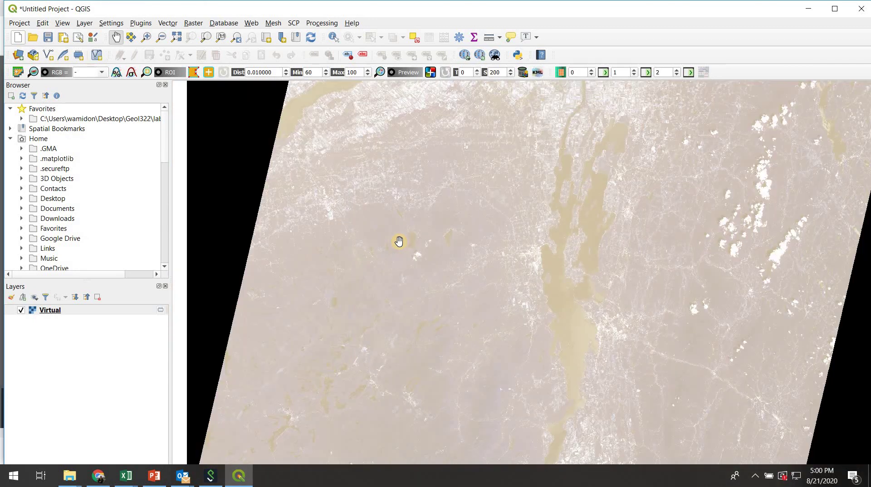
scroll(399, 242, down, 1)
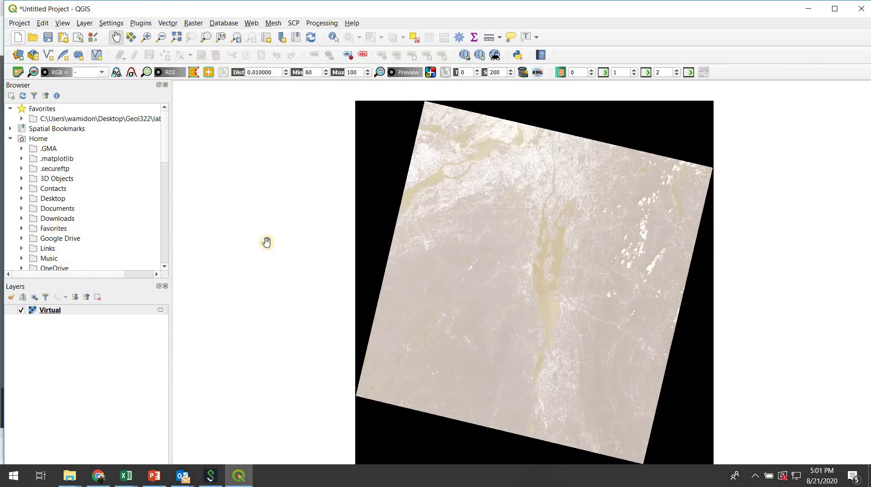
In the Virtual layer's multiband color symbology, set Blue to Band 01 and Red to Band 03
right_click(49, 312)
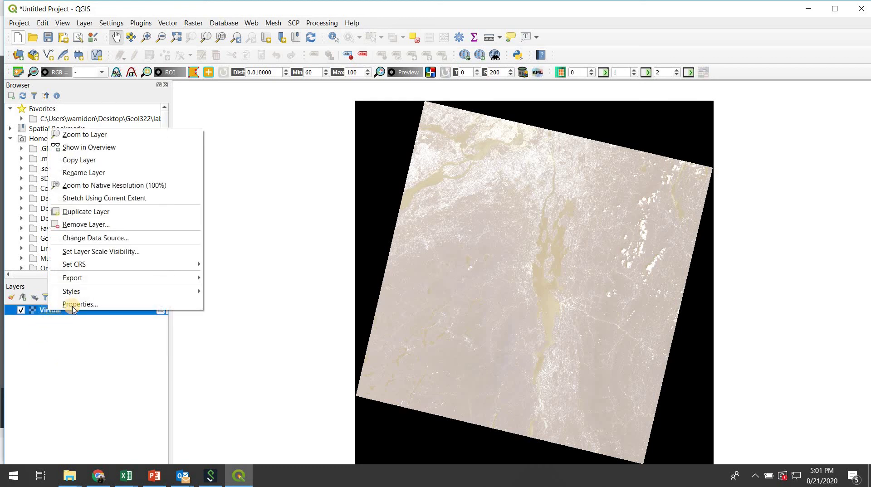
click(73, 305)
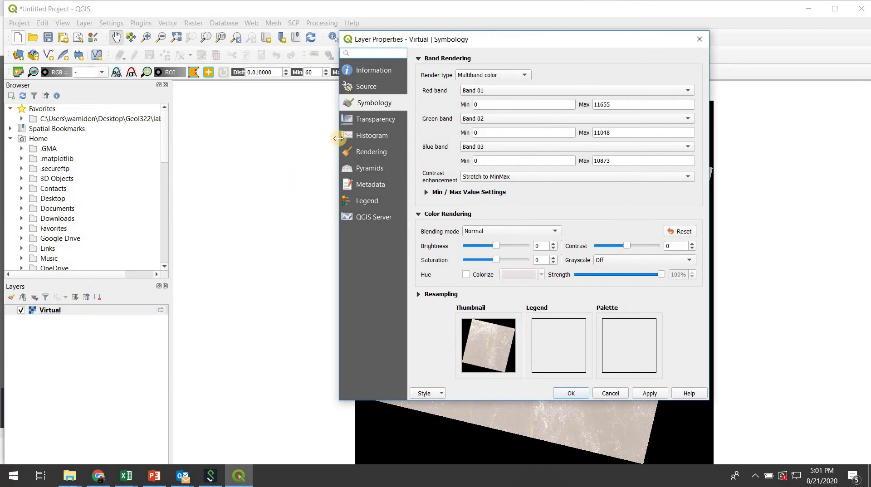
click(502, 80)
click(496, 76)
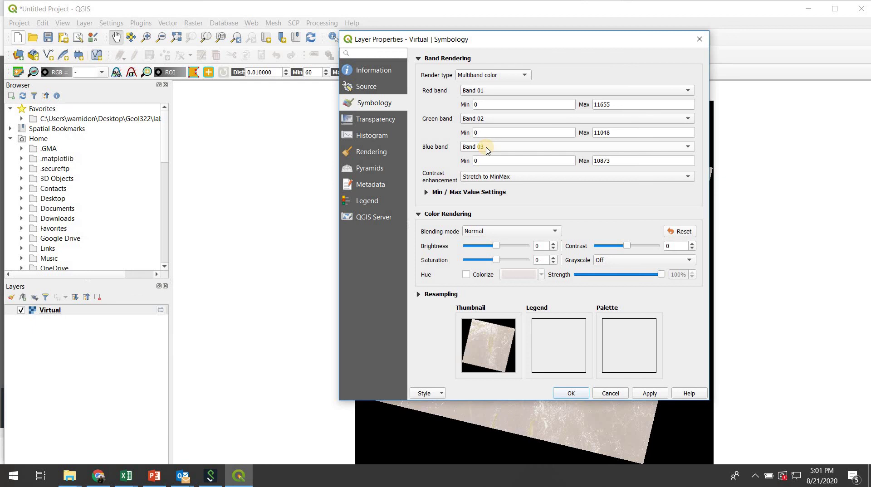
click(487, 150)
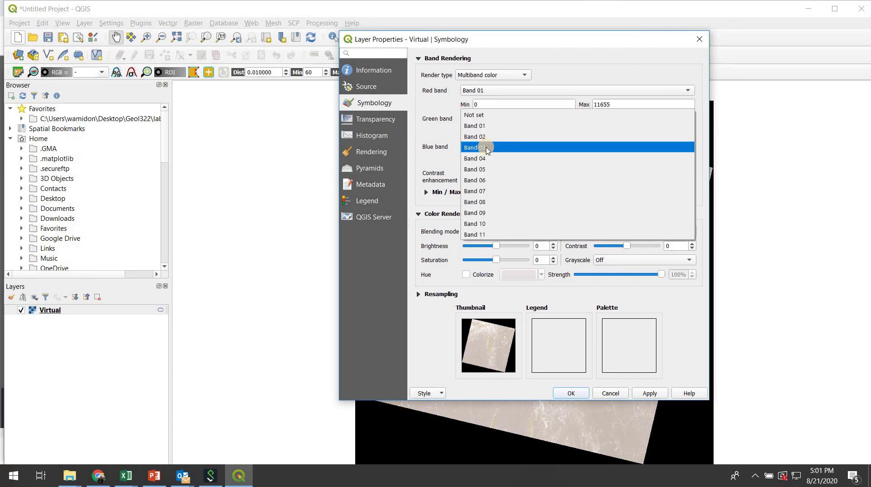
click(479, 129)
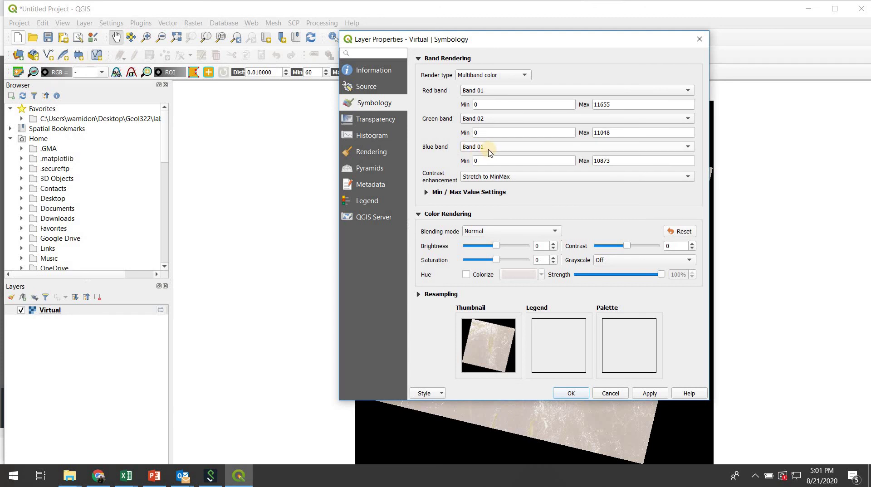
click(497, 93)
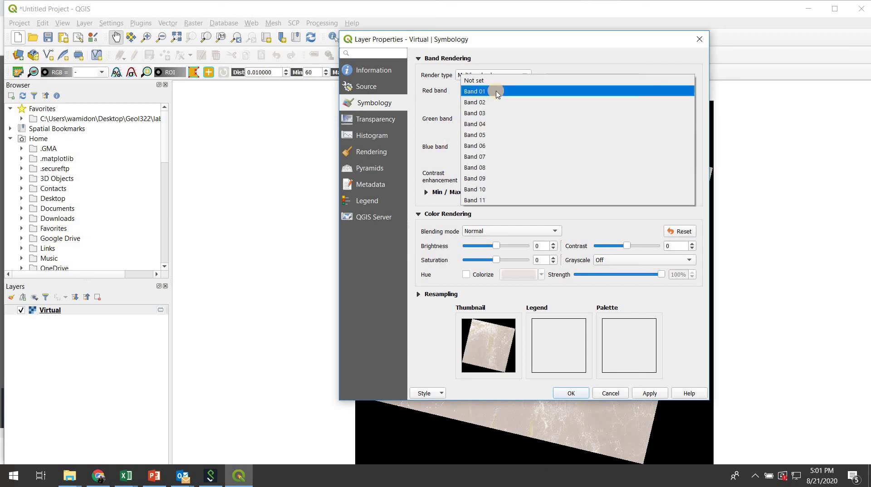
click(487, 113)
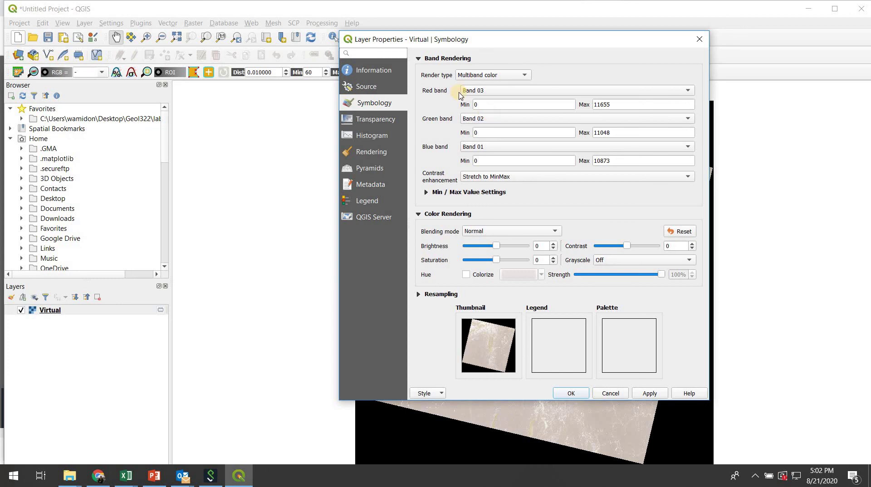
Apply the 3-2-1 band combination and set contrast enhancement to Stretch and clip to MinMax
click(649, 393)
drag(616, 38, 270, 37)
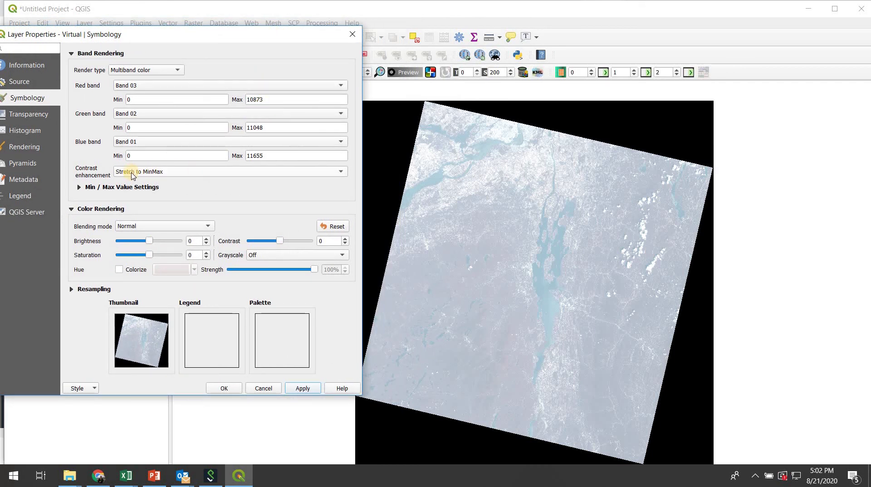
click(179, 175)
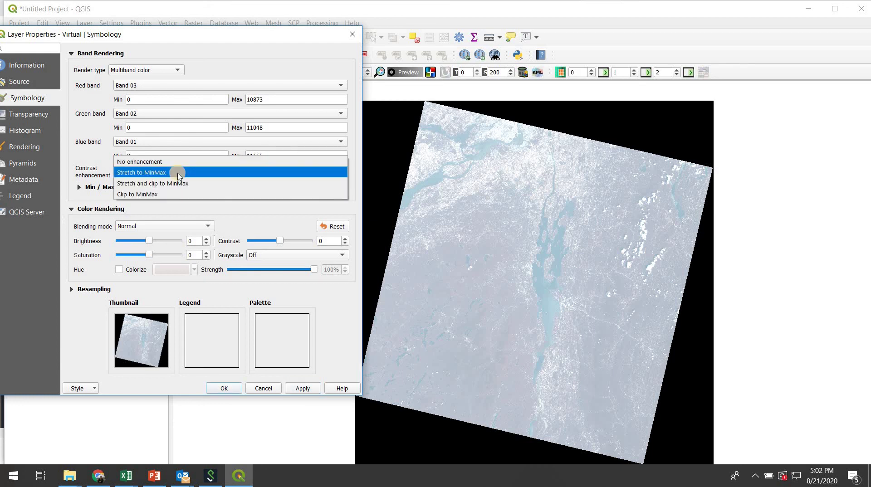
click(155, 194)
click(163, 173)
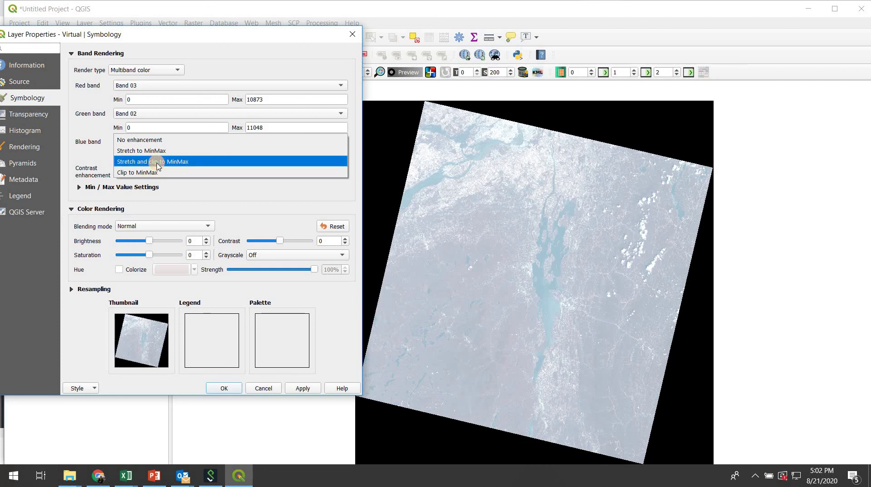
click(157, 165)
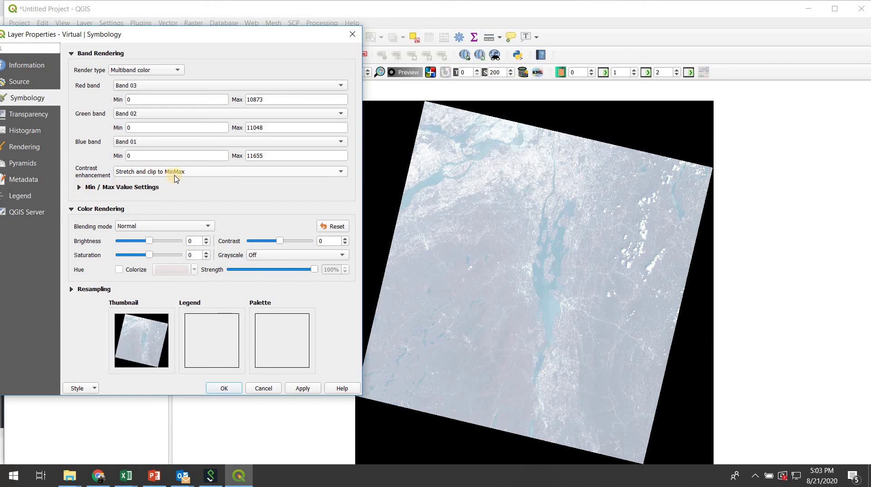
Base the min/max values on mean ± standard deviation, apply, and close the properties
click(79, 187)
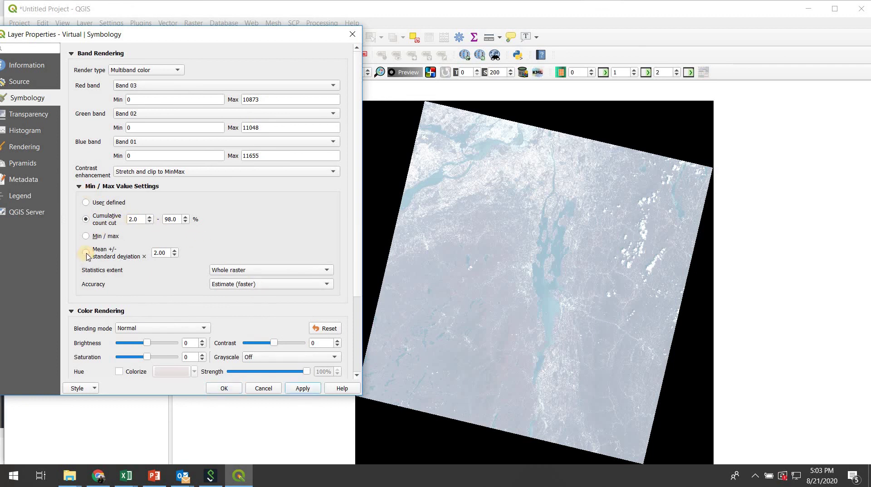
click(86, 253)
click(305, 389)
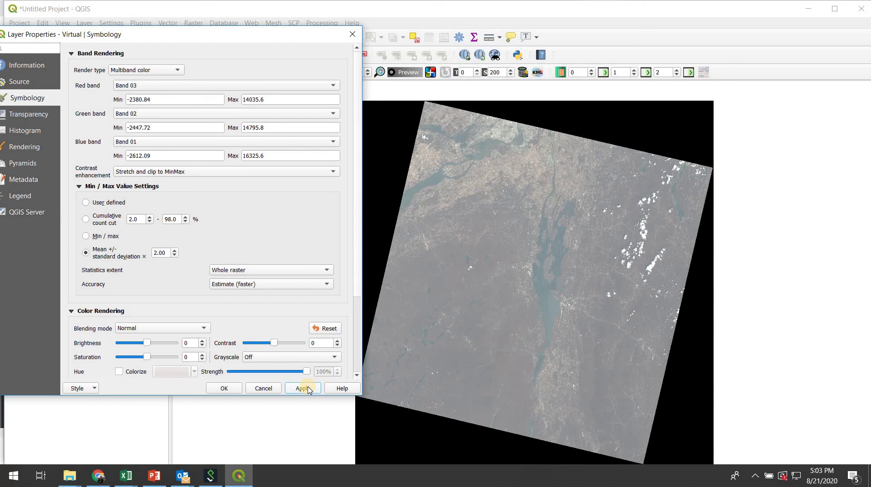
click(224, 388)
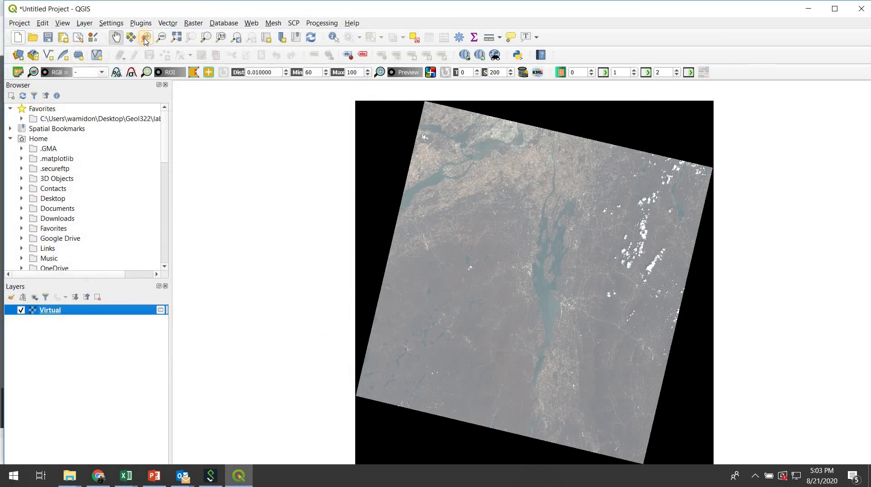
Draw Zoom In boxes over Lake Champlain near the raster's centre
click(145, 38)
drag(514, 249, 588, 318)
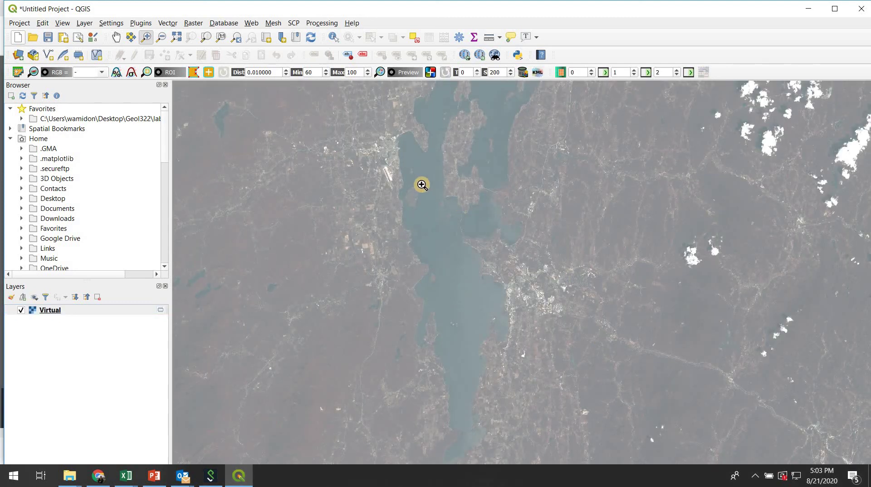
drag(422, 184, 672, 389)
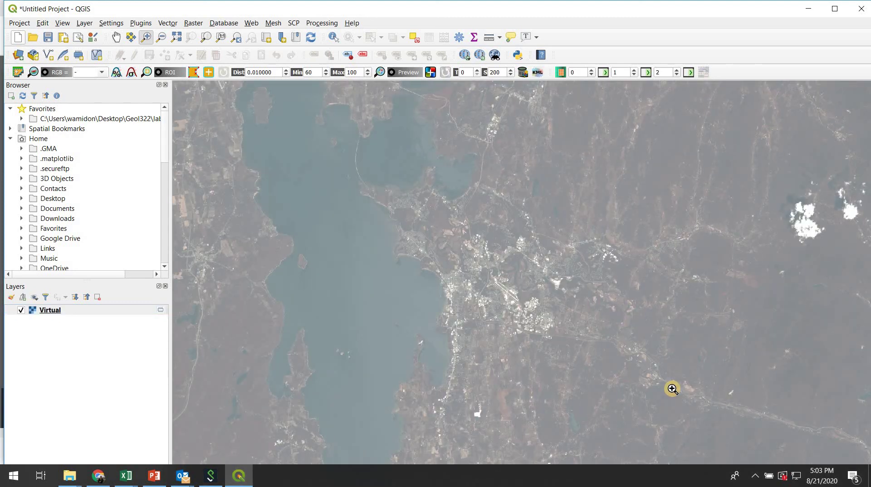